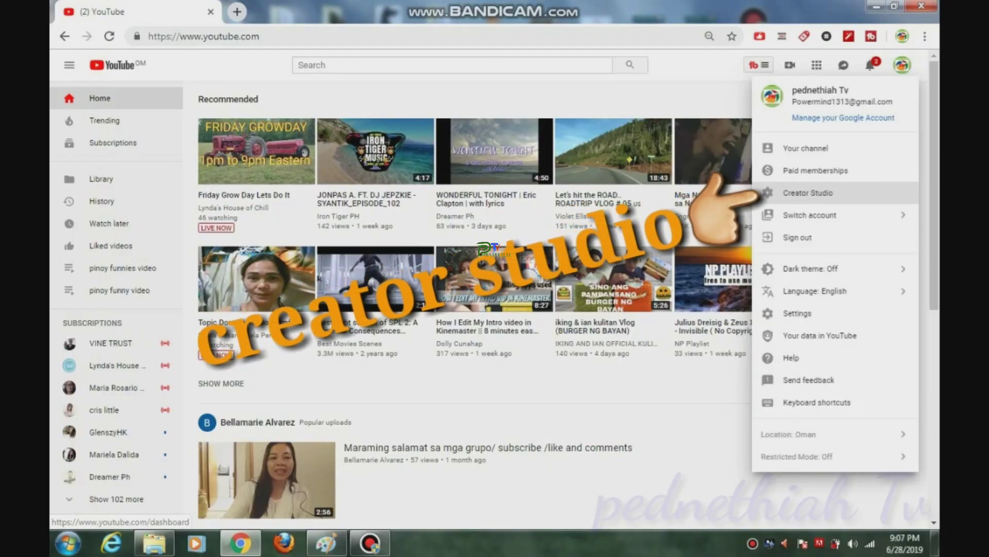
Open the account's additional features from the YouTube settings in Creator Studio and start enabling Monetization
click(807, 193)
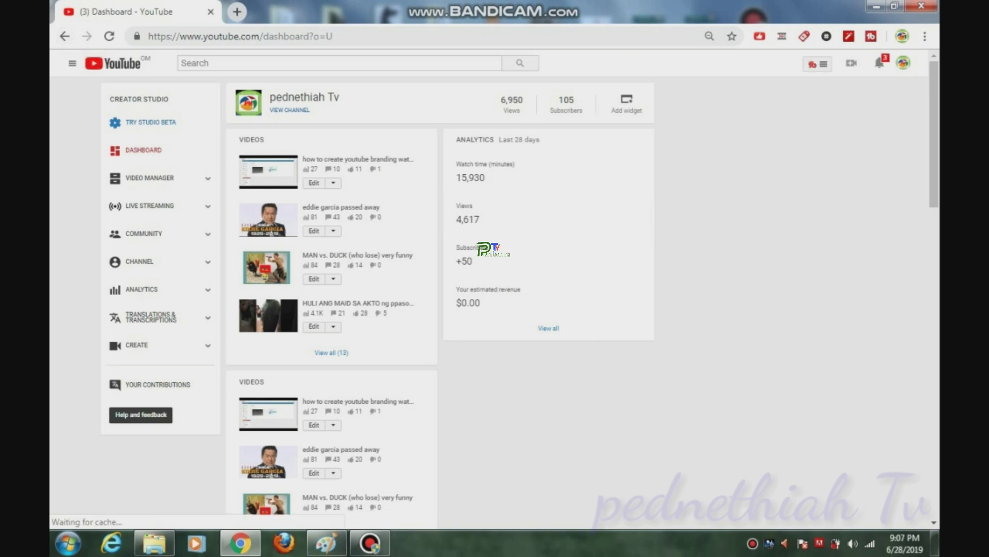
click(903, 62)
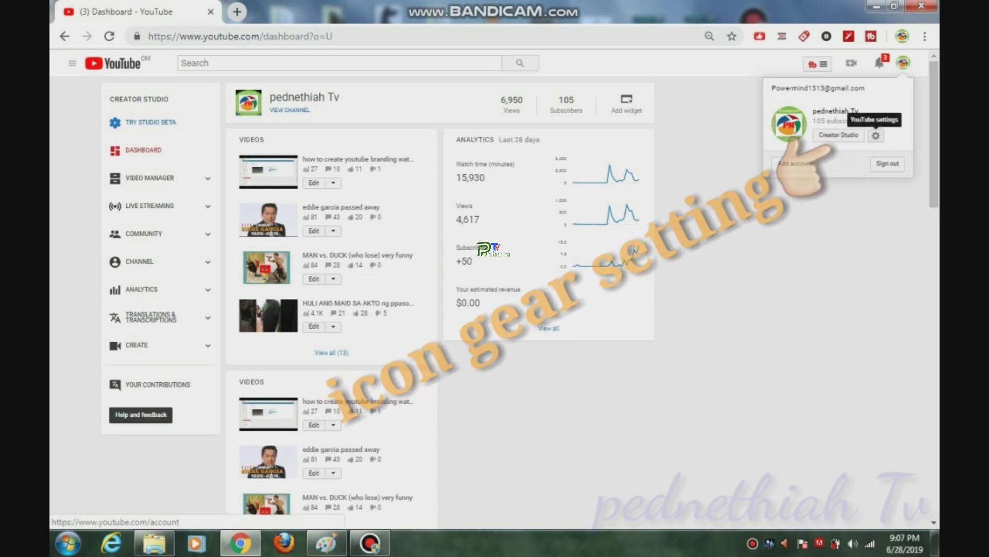
click(876, 135)
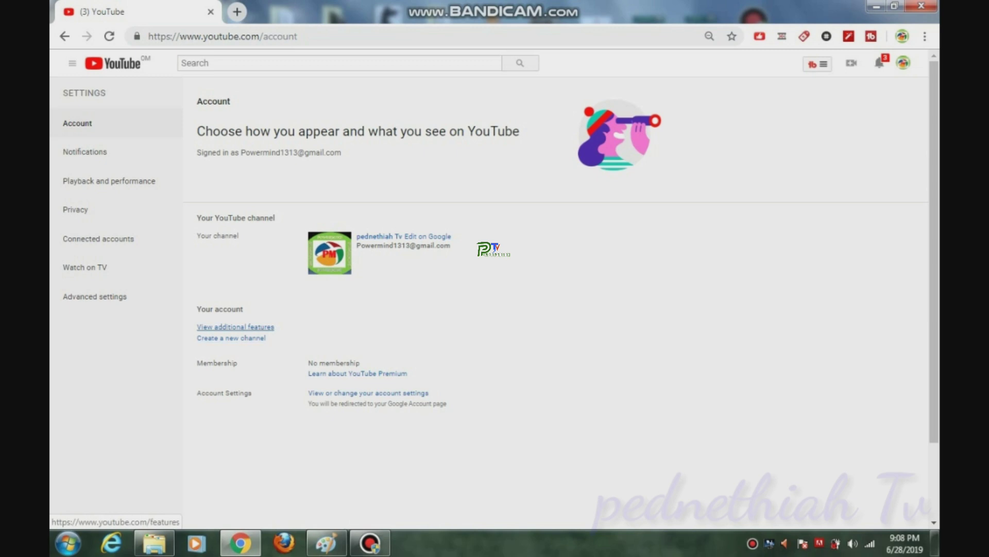
click(235, 326)
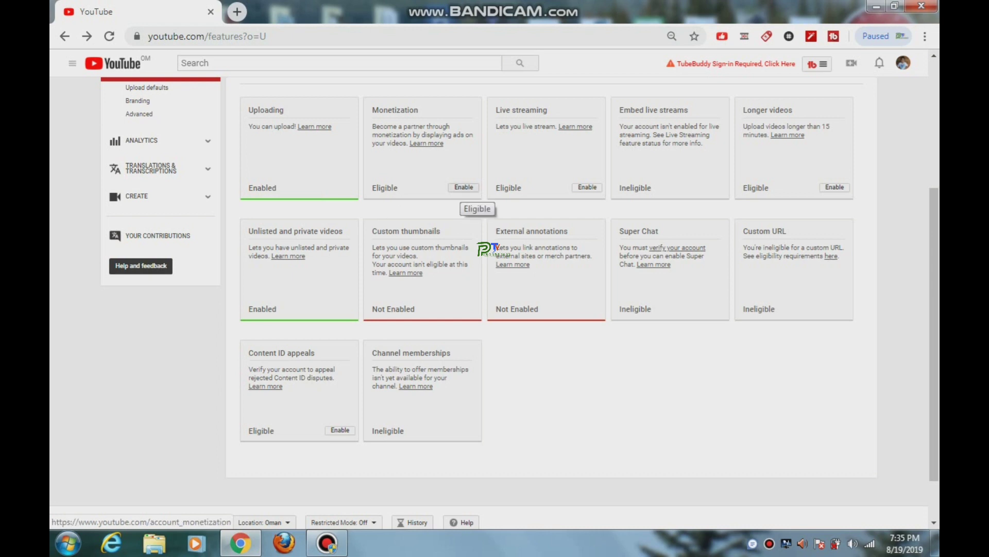
click(464, 187)
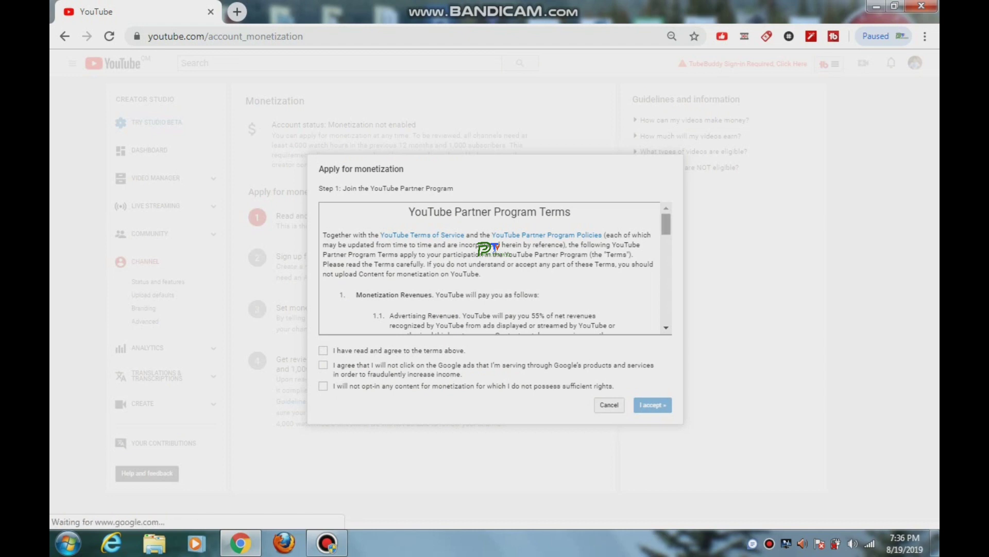
Read through the YouTube Partner Program Terms in the monetization application, from the revenue clauses to the final section
scroll(494, 249, down, 1)
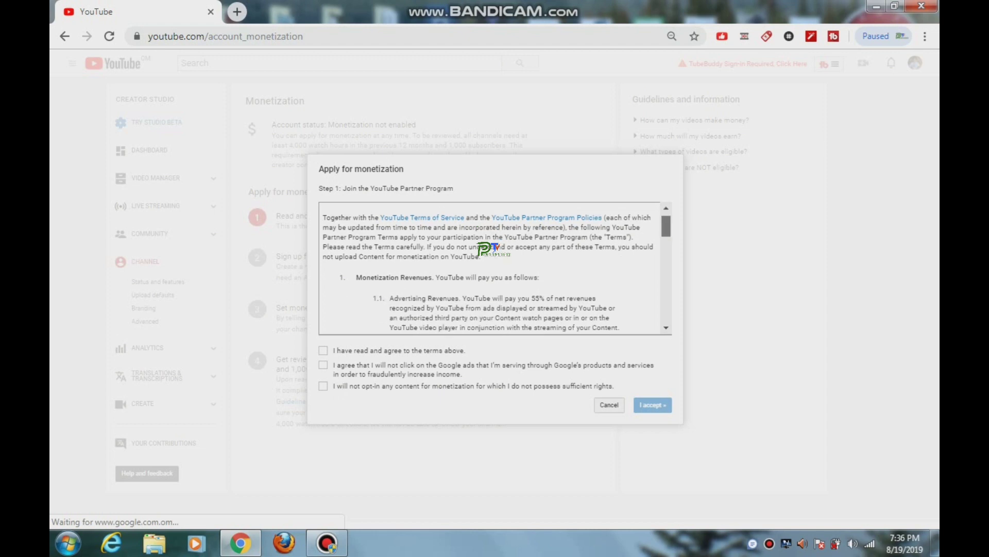
scroll(490, 268, down, 3)
scroll(494, 249, down, 3)
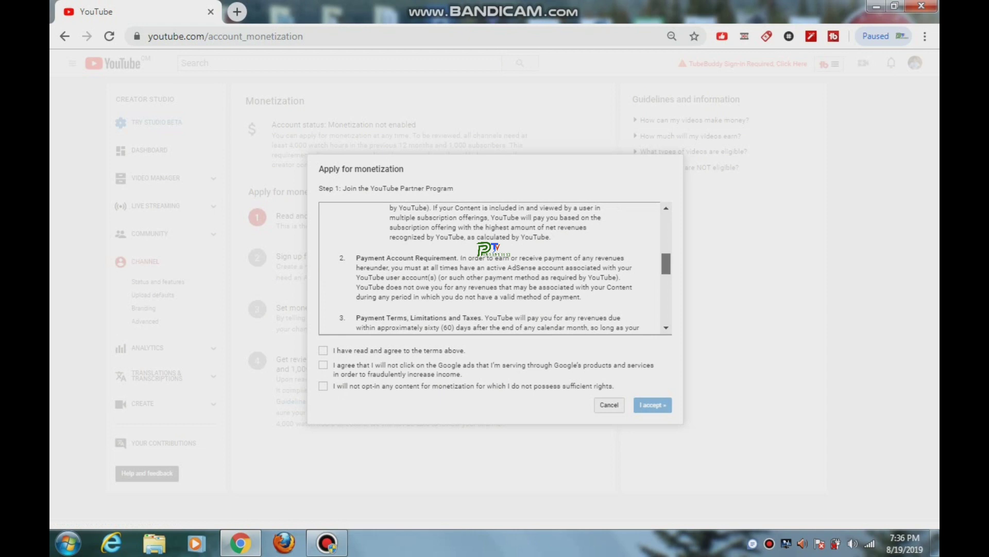
scroll(494, 268, down, 3)
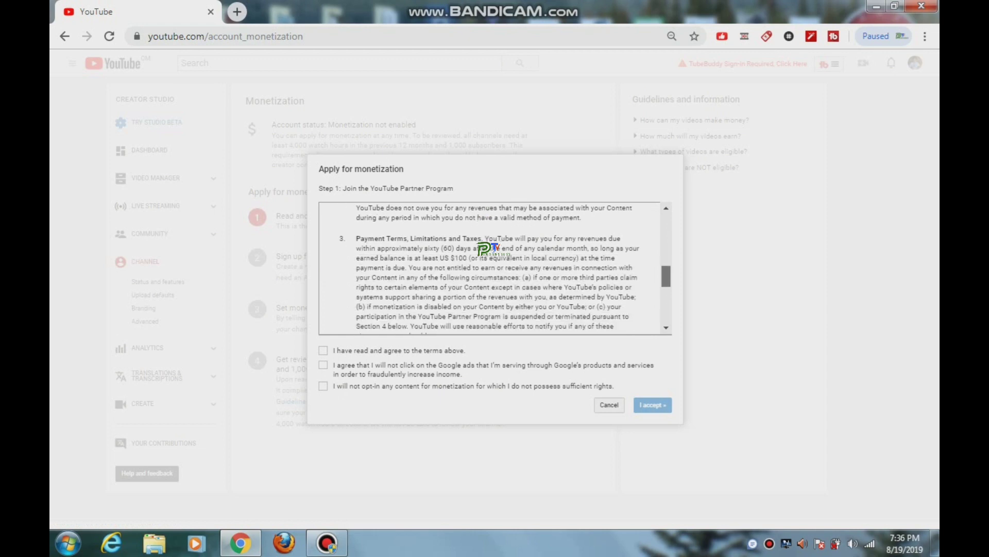
scroll(493, 249, down, 6)
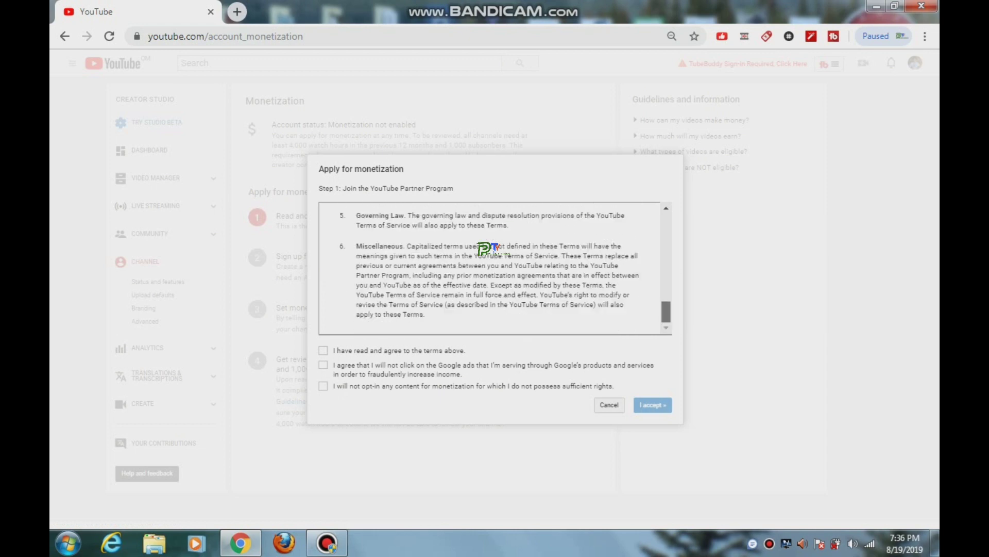
scroll(493, 249, up, 15)
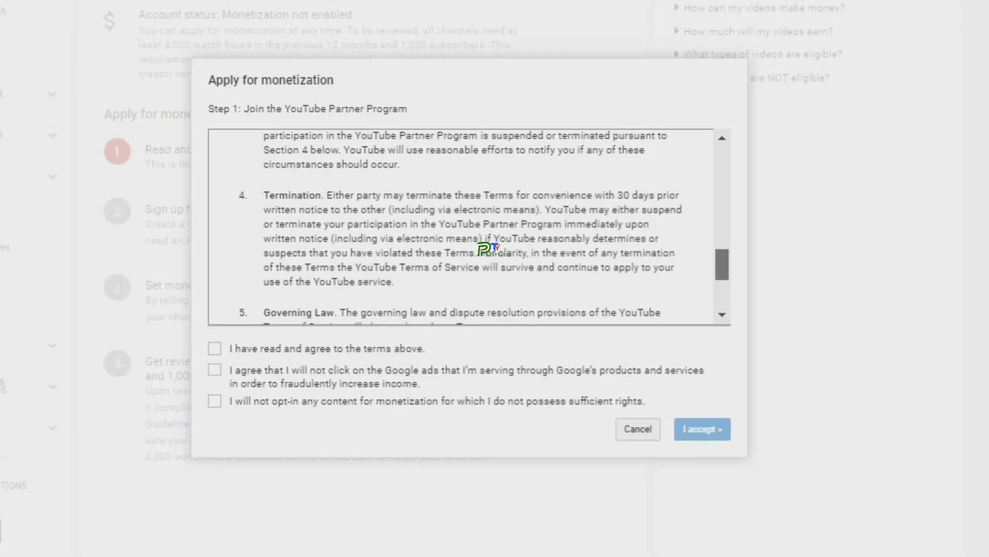
scroll(493, 268, up, 2)
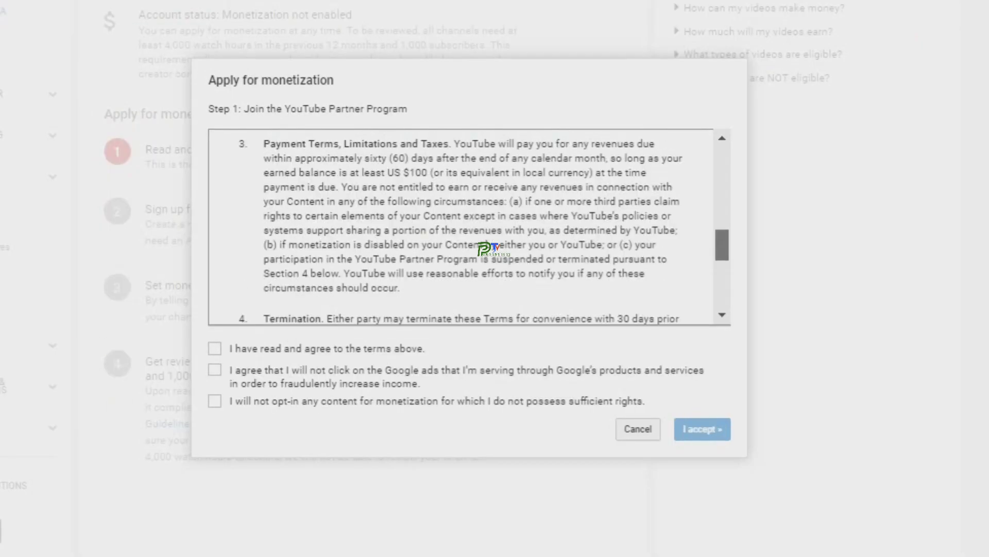
scroll(462, 227, up, 5)
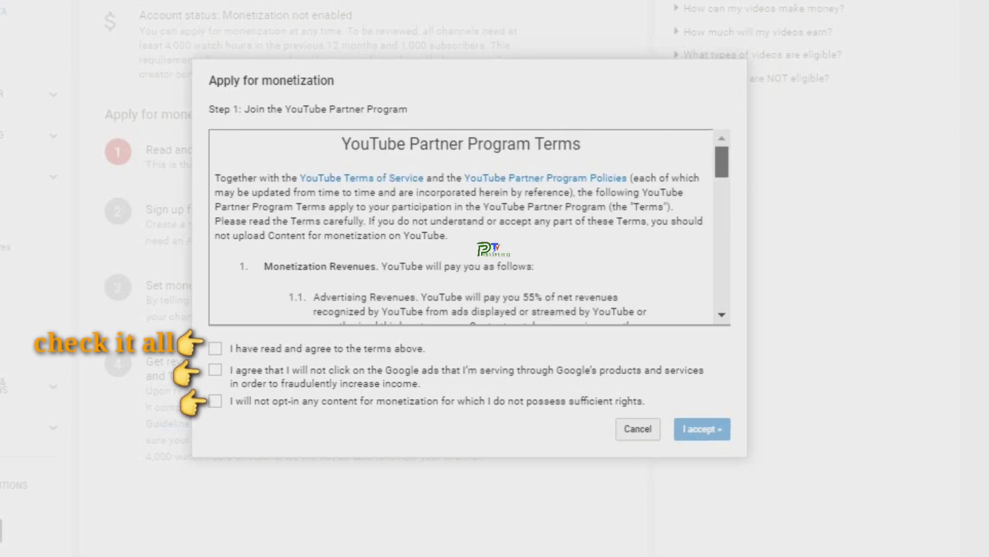
scroll(461, 227, down, 15)
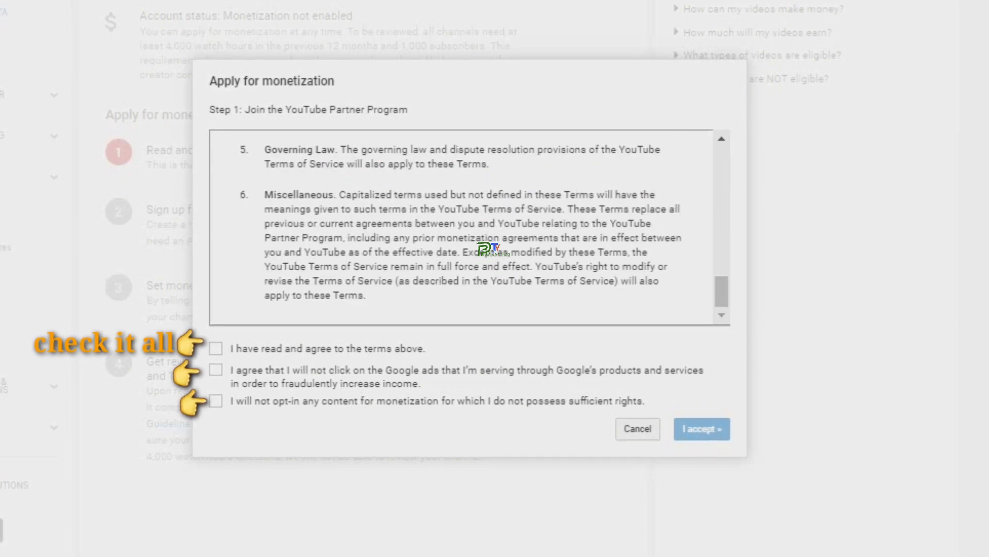
Agree to all three YouTube Partner Program statements and accept the terms
click(216, 349)
click(216, 370)
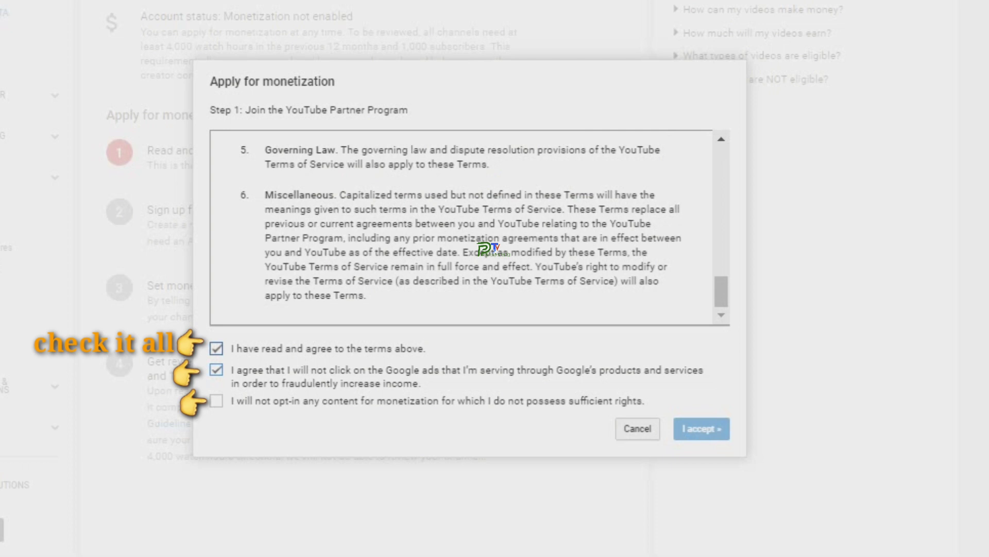
click(216, 400)
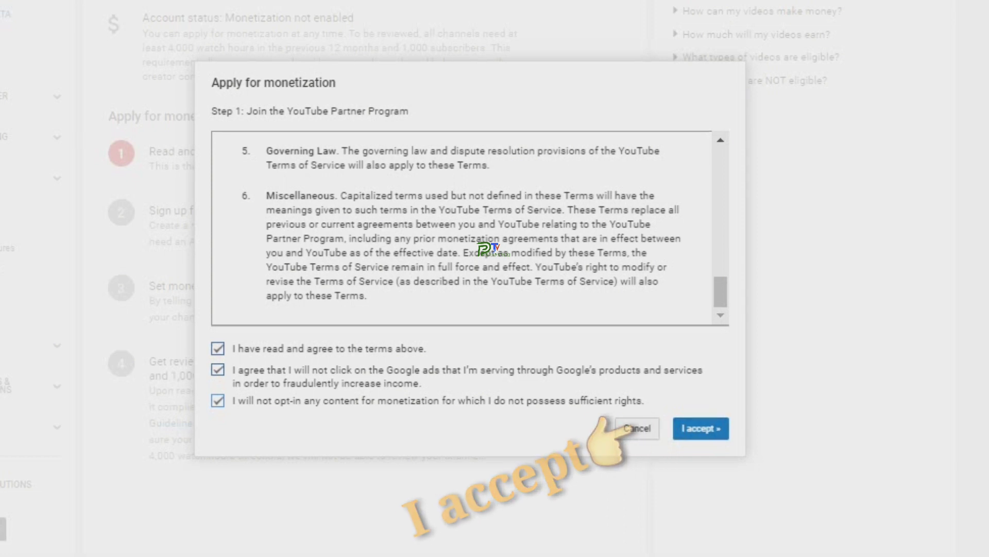
click(701, 428)
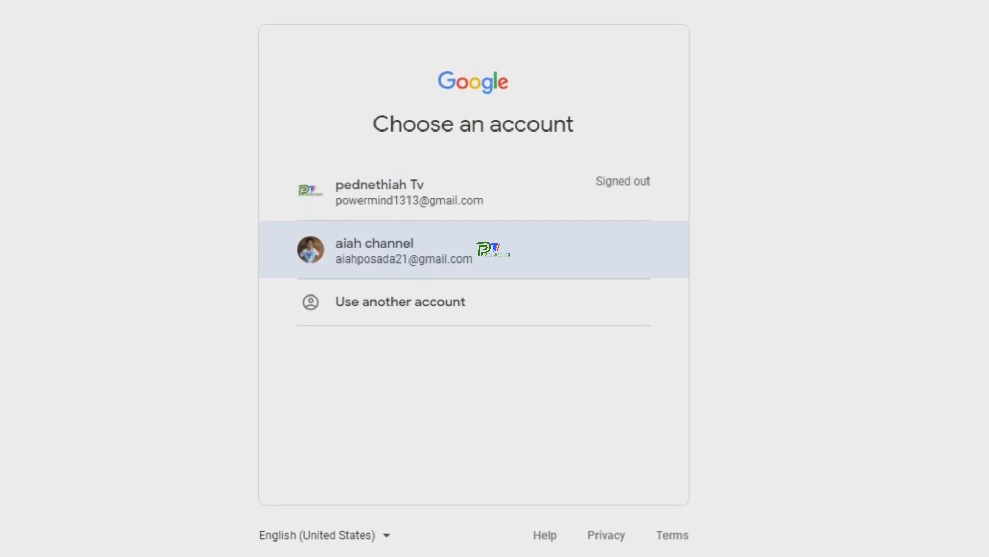
Choose the signed-in Google account for the AdSense sign-up and select Yes for customized help and performance suggestions
click(494, 249)
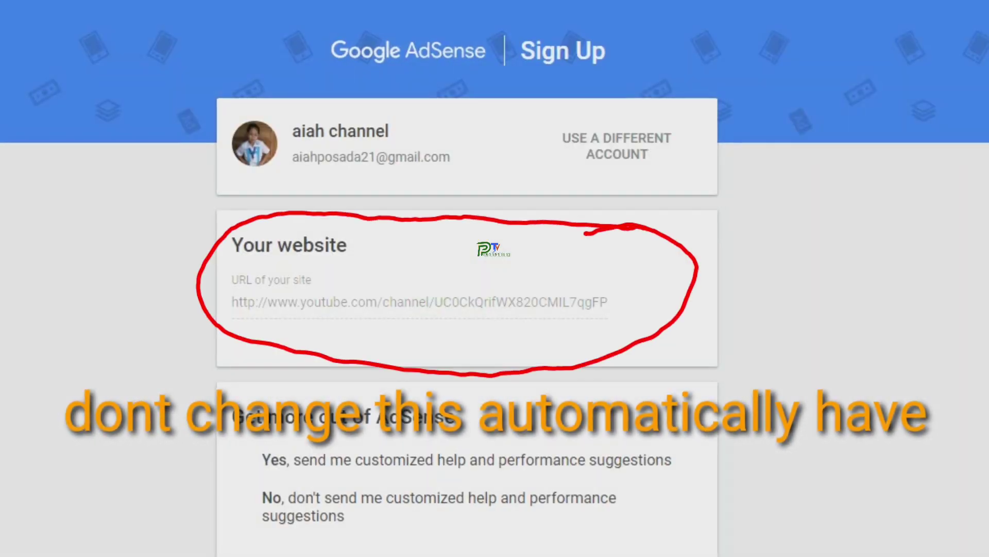
scroll(494, 278, down, 1)
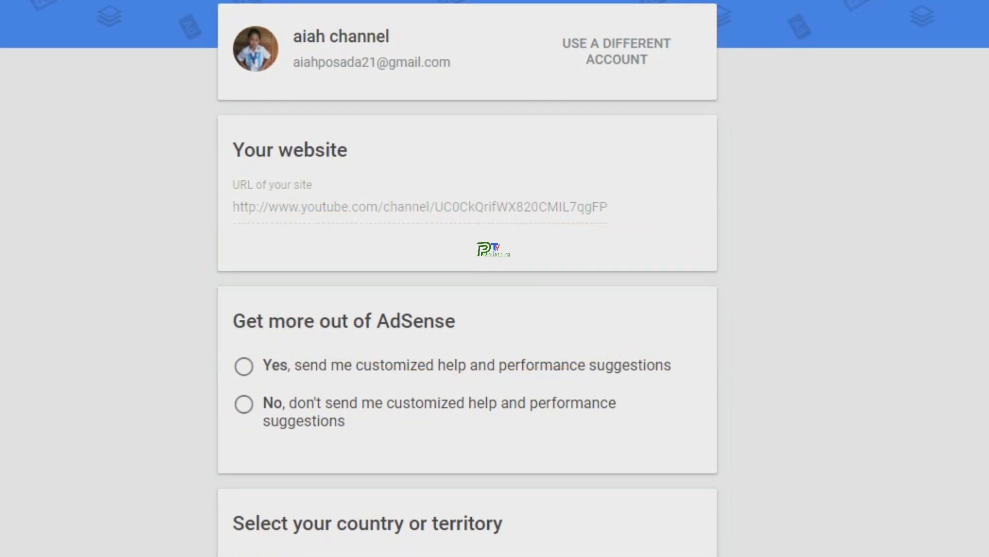
scroll(495, 278, down, 2)
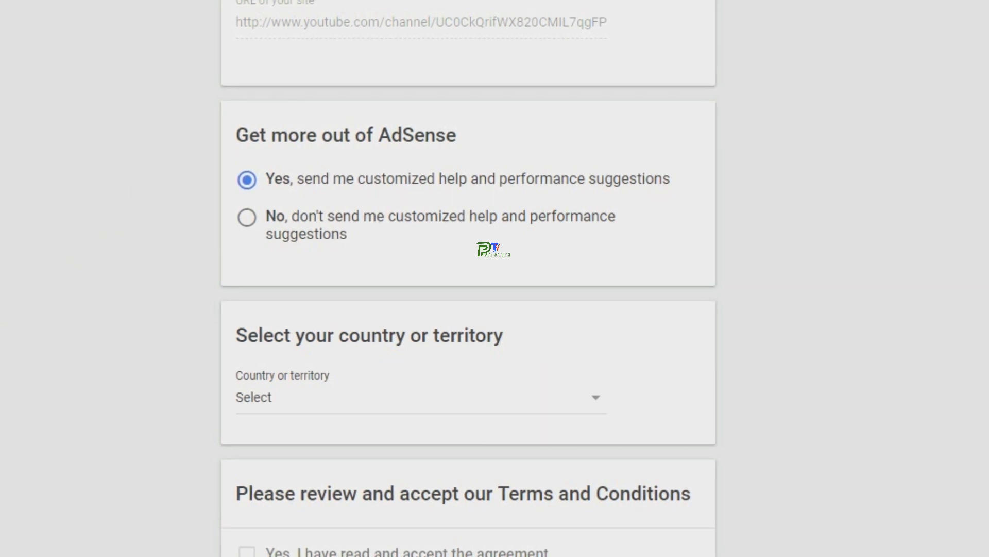
Set the country or territory of the AdSense account to Philippines
click(421, 397)
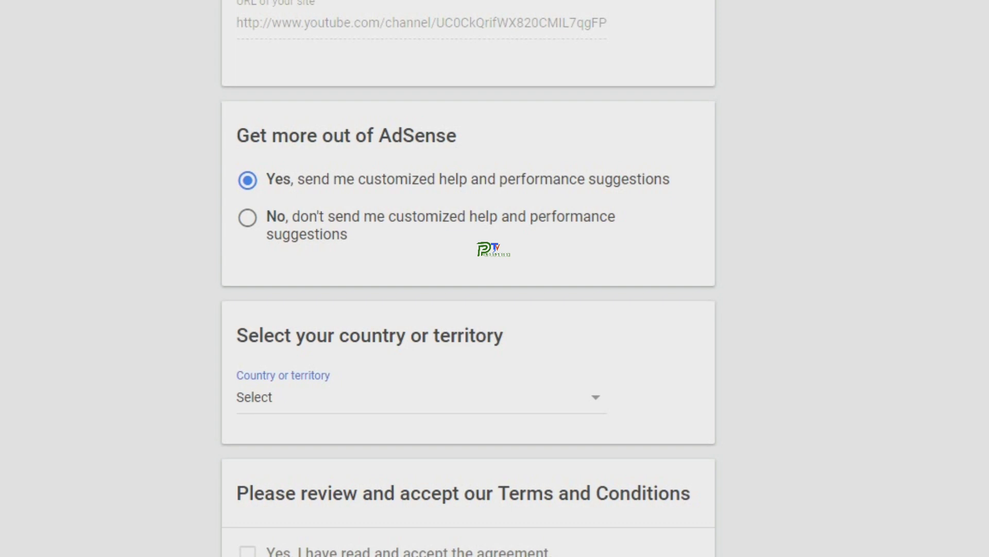
scroll(421, 397, down, 5)
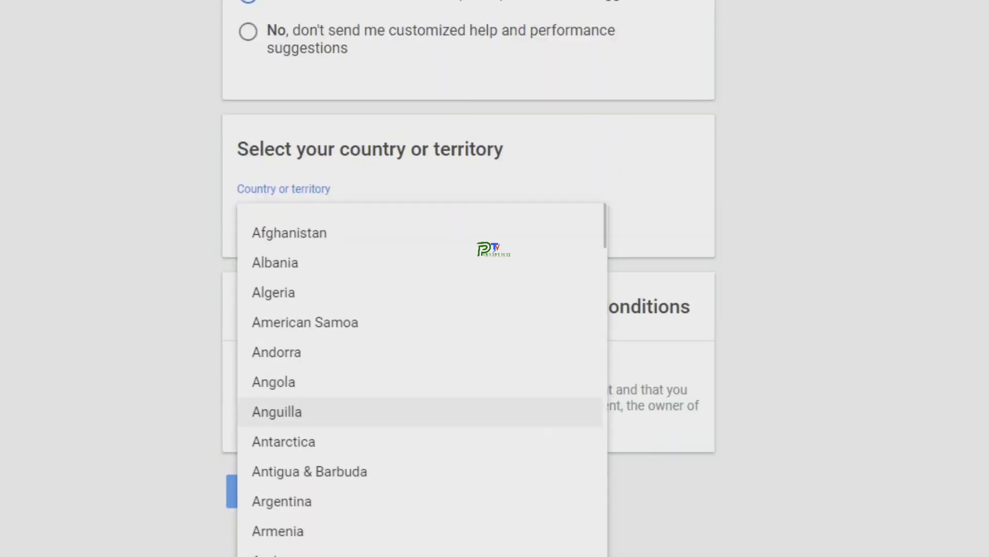
scroll(422, 382, down, 10)
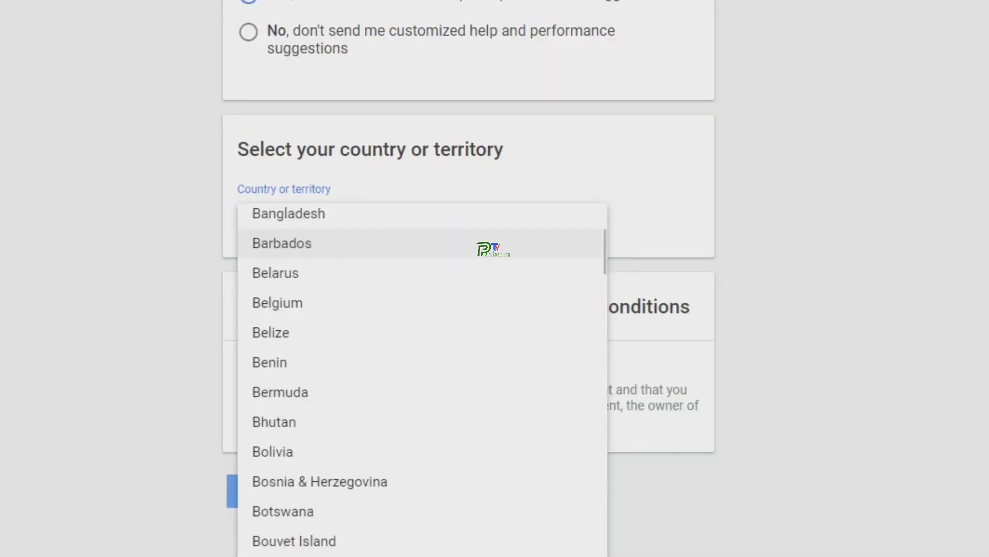
scroll(420, 309, down, 14)
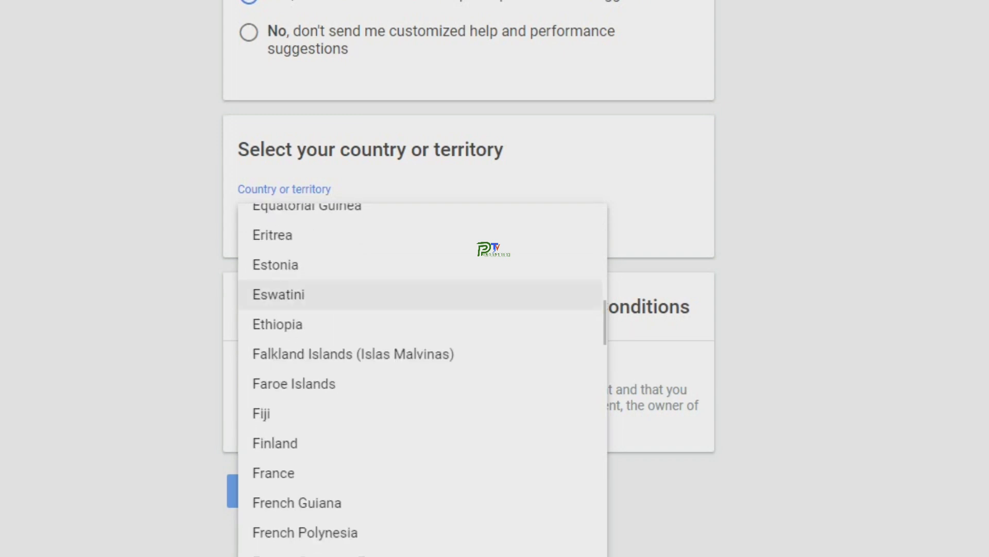
scroll(420, 319, down, 15)
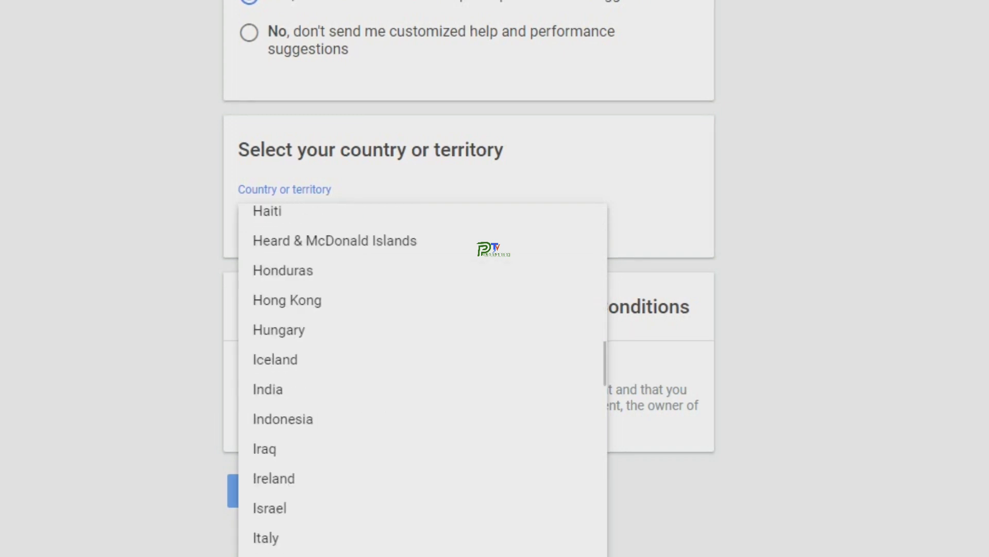
scroll(420, 263, down, 7)
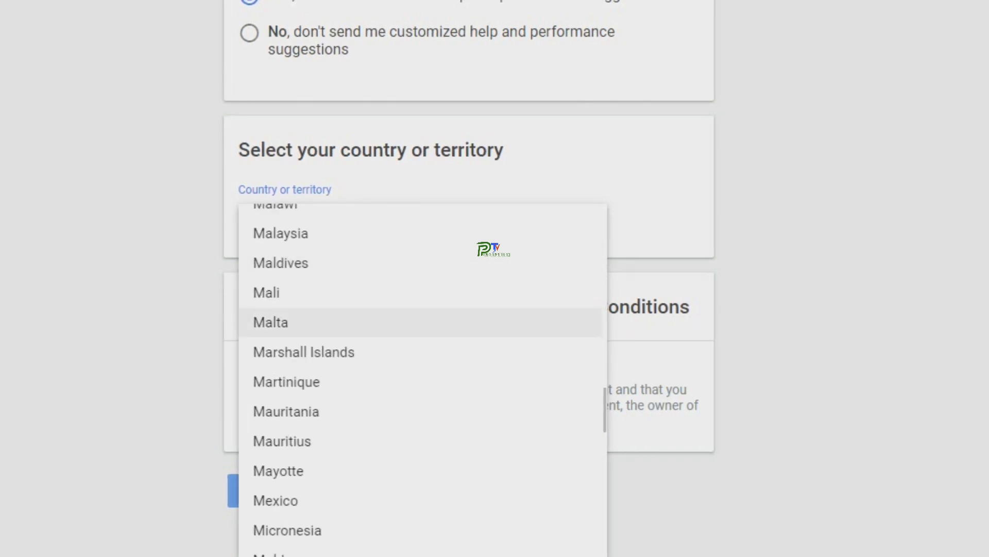
scroll(420, 322, down, 14)
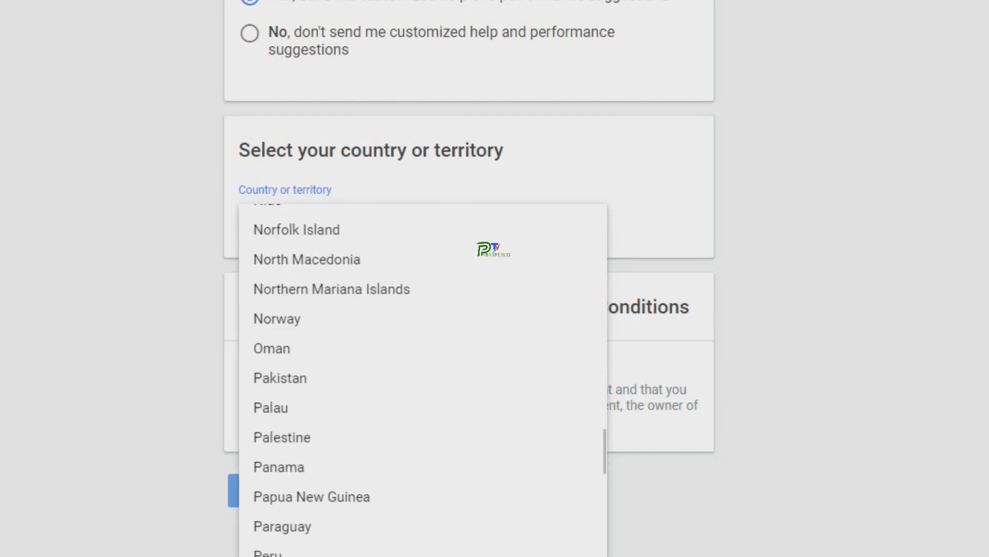
scroll(420, 311, down, 5)
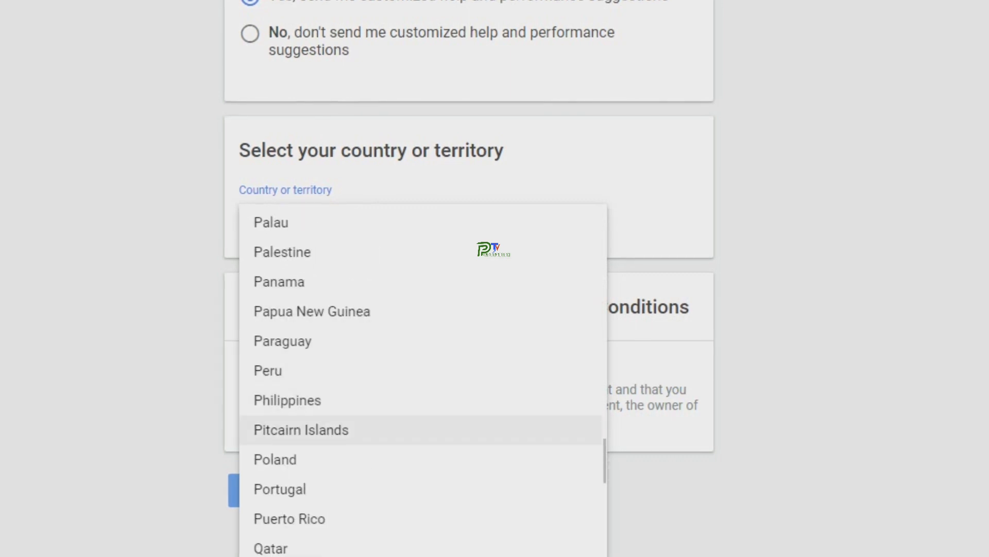
click(361, 400)
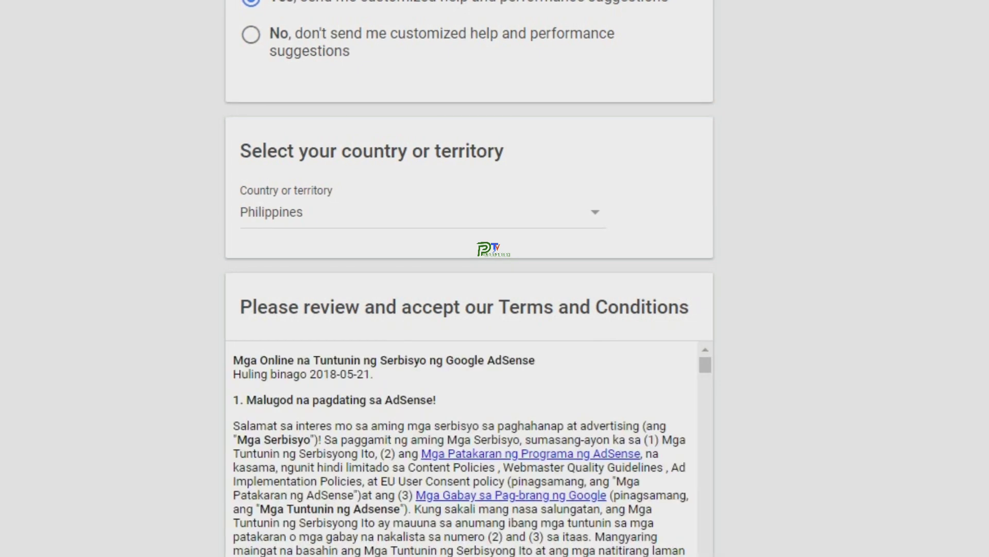
Review the AdSense Terms and Conditions, accept the agreement and create the account
scroll(464, 448, down, 5)
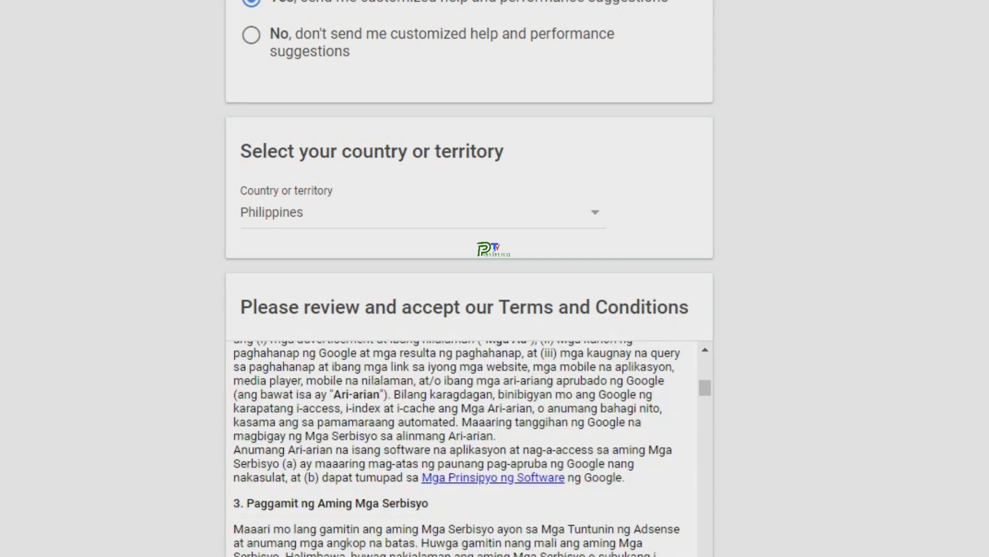
scroll(464, 449, down, 8)
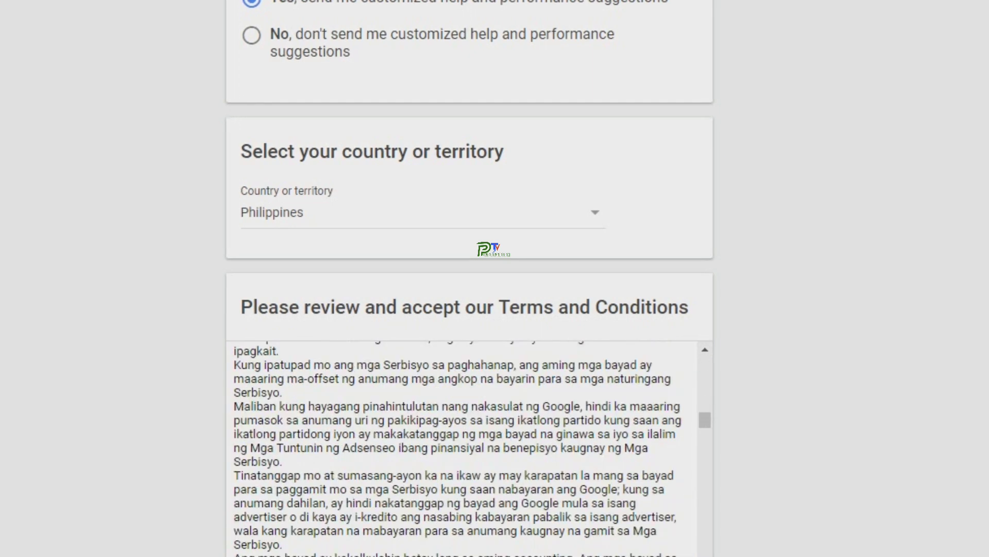
scroll(469, 278, down, 6)
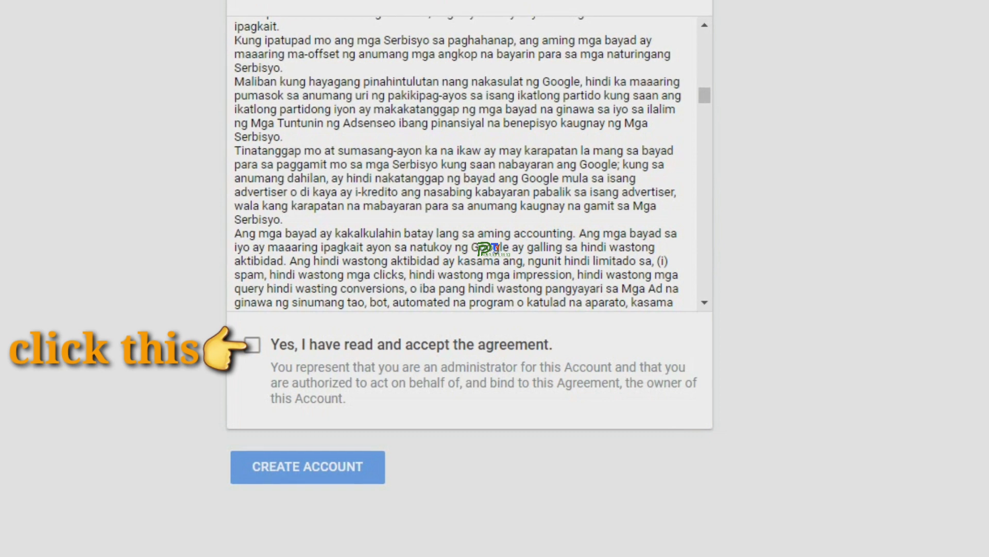
click(252, 345)
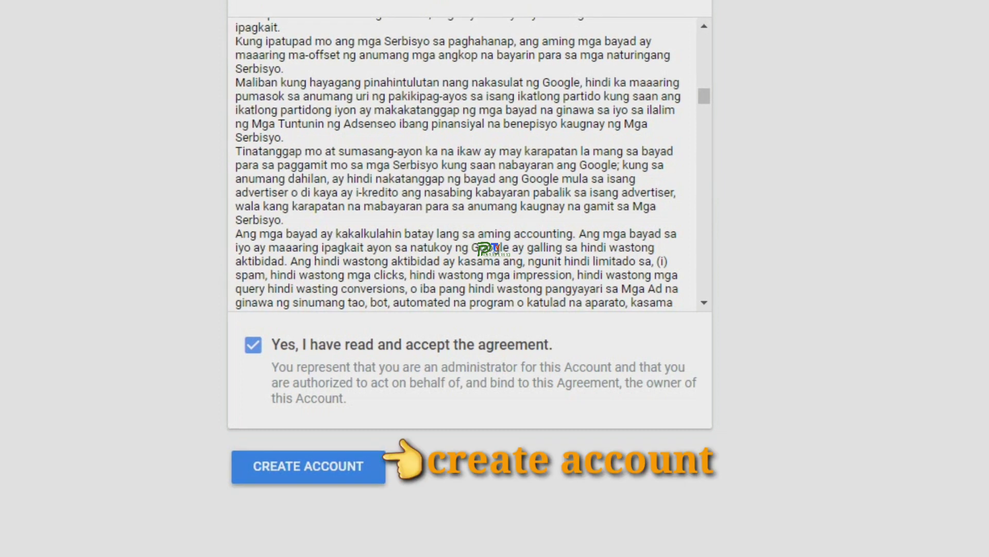
click(308, 467)
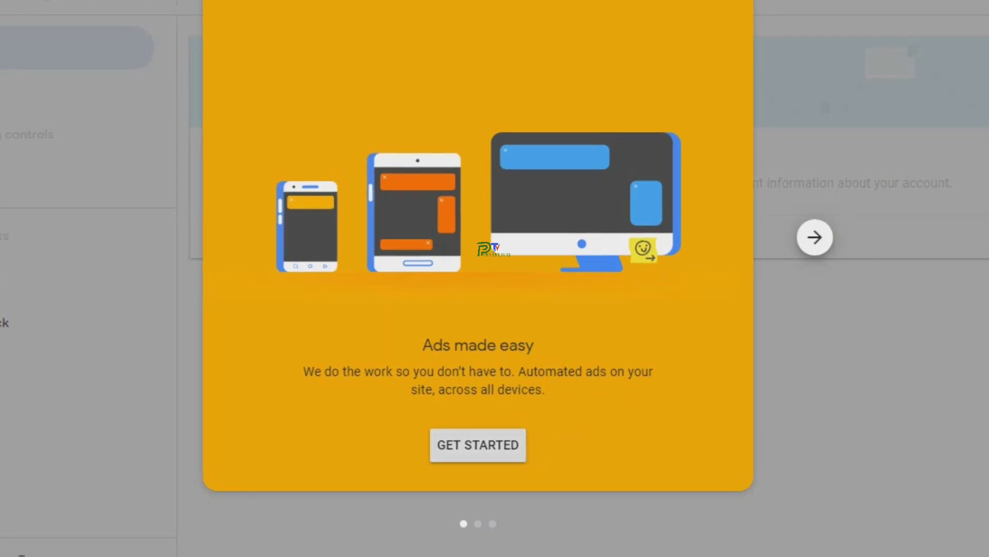
Get started with AdSense and enter the account holder's street address in address line 1 of the payment address details
click(479, 445)
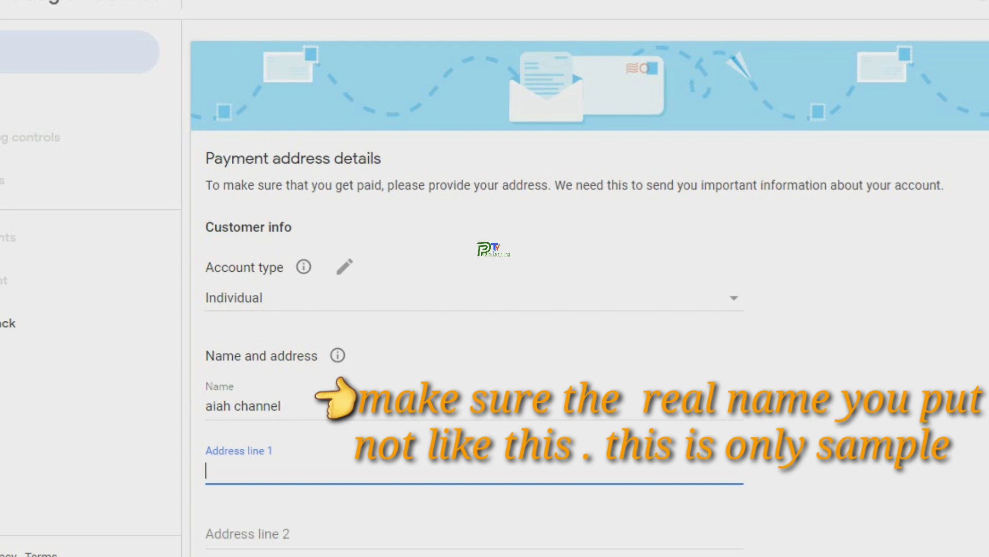
scroll(589, 284, down, 2)
scroll(590, 283, down, 3)
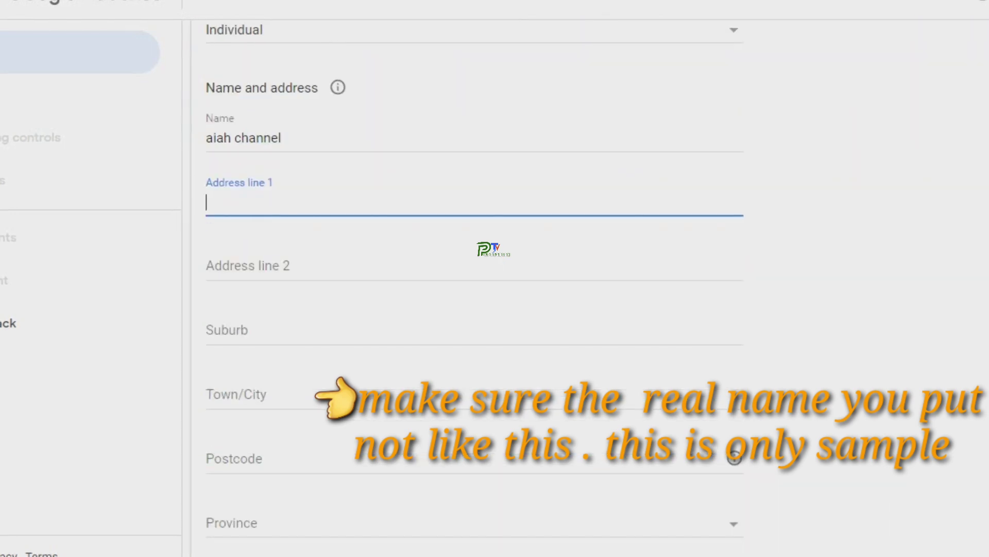
scroll(590, 283, up, 5)
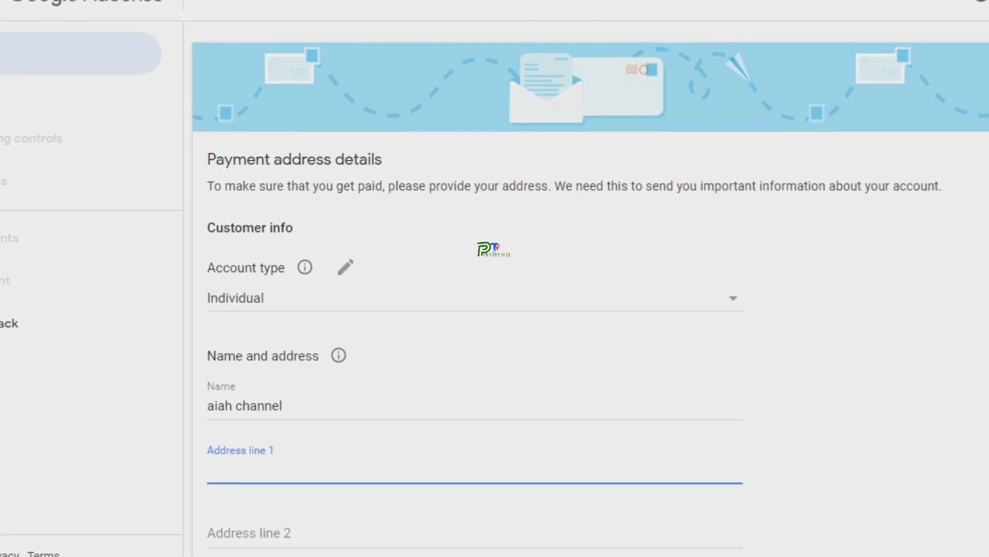
scroll(590, 284, down, 3)
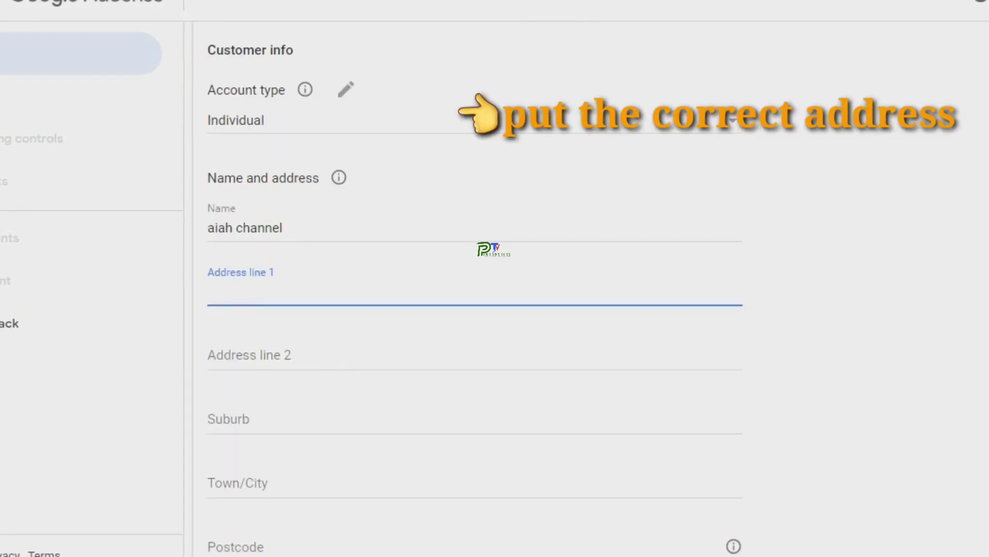
scroll(474, 283, up, 3)
scroll(475, 284, down, 6)
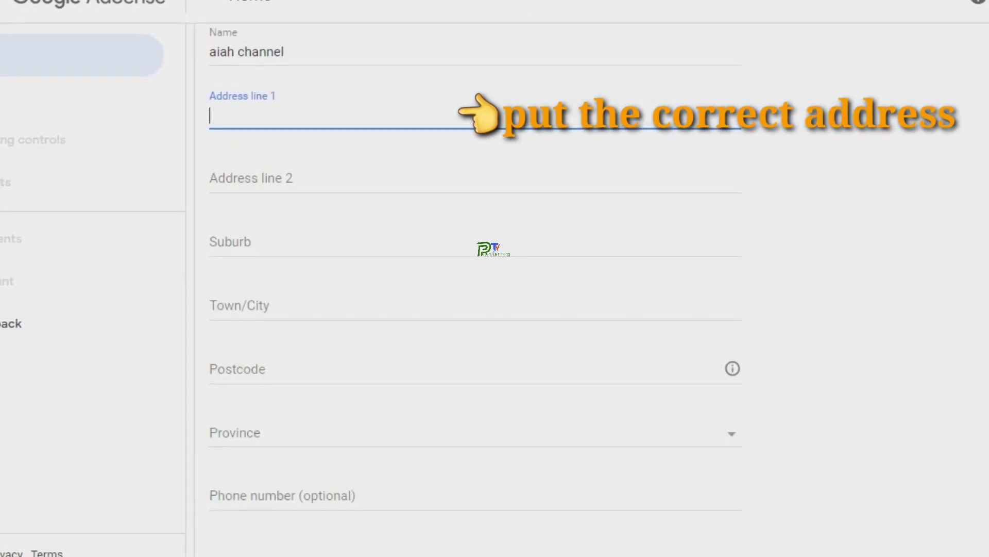
text(da)
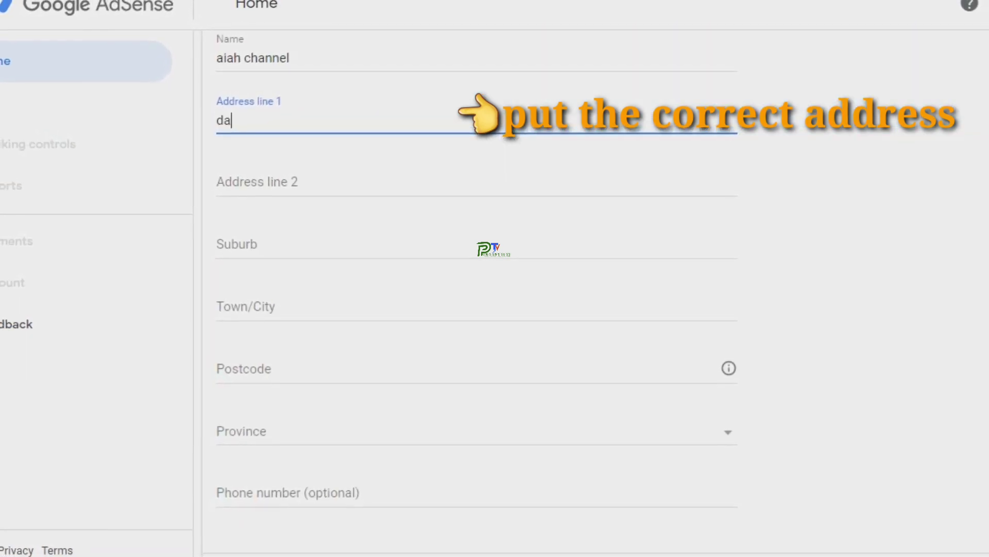
text(s)
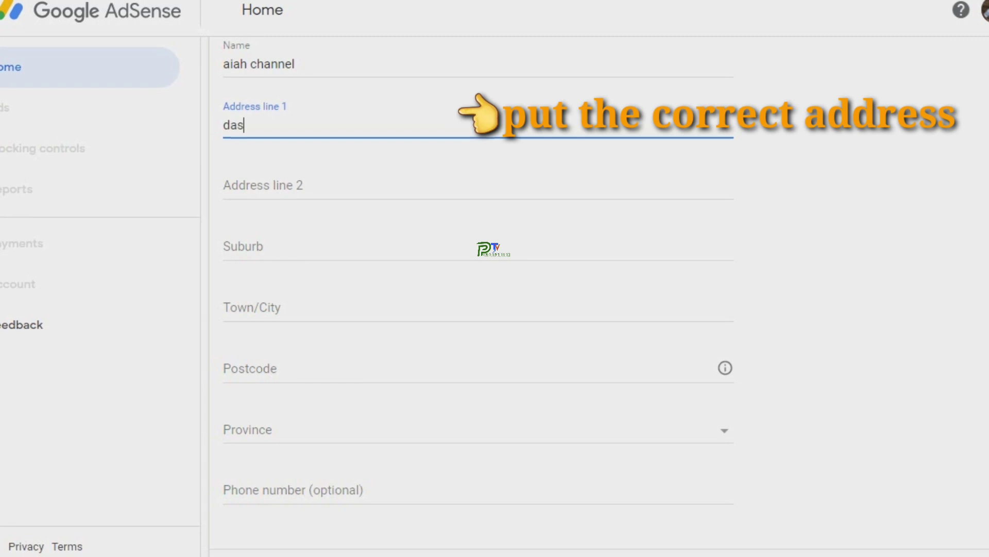
text(ma cav)
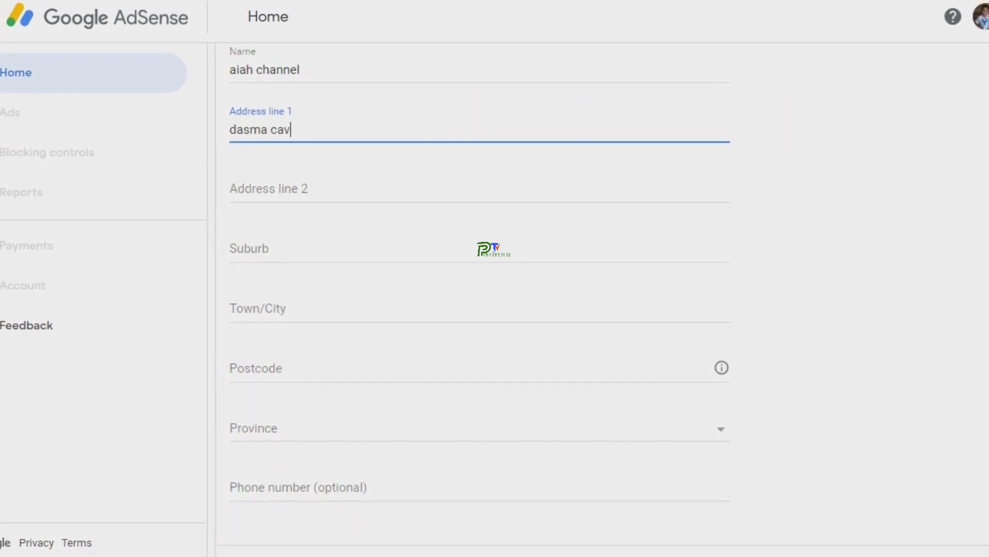
text(ite)
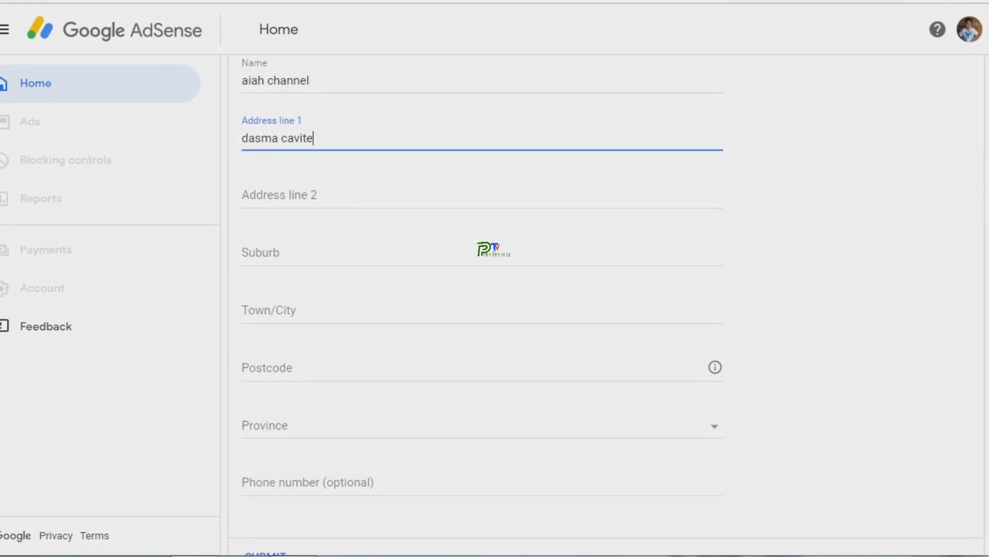
Fill in the account holder's town or city and postcode in the payment address details
click(269, 310)
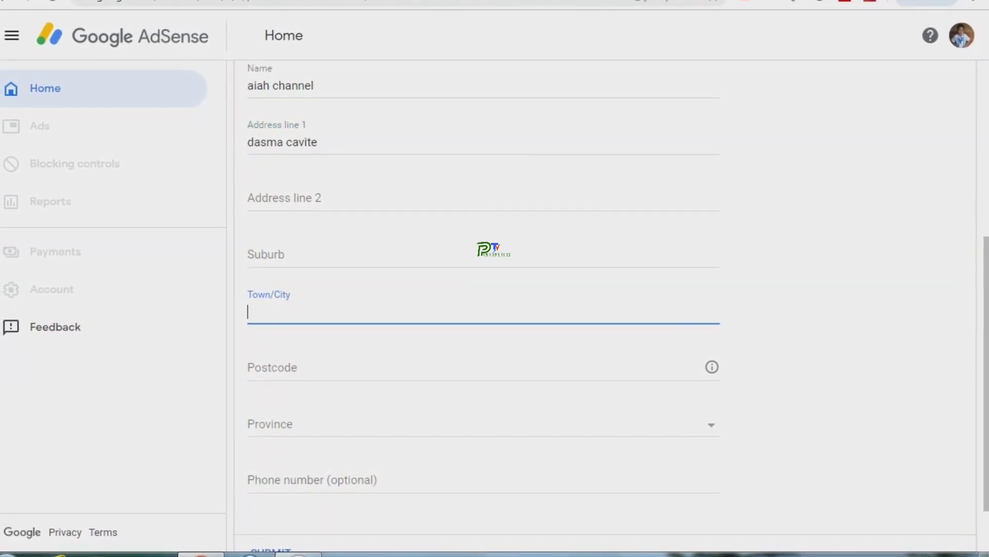
text(dasma)
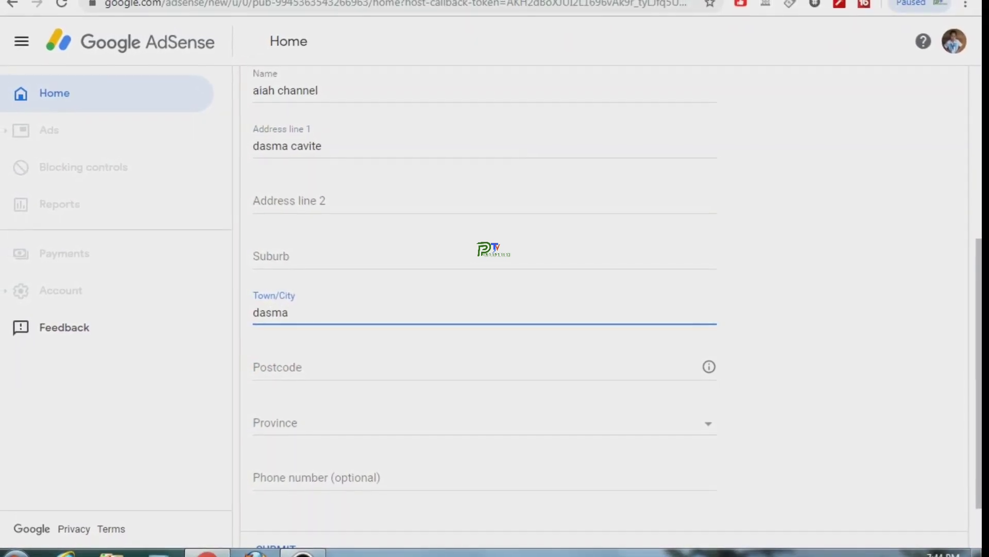
click(277, 367)
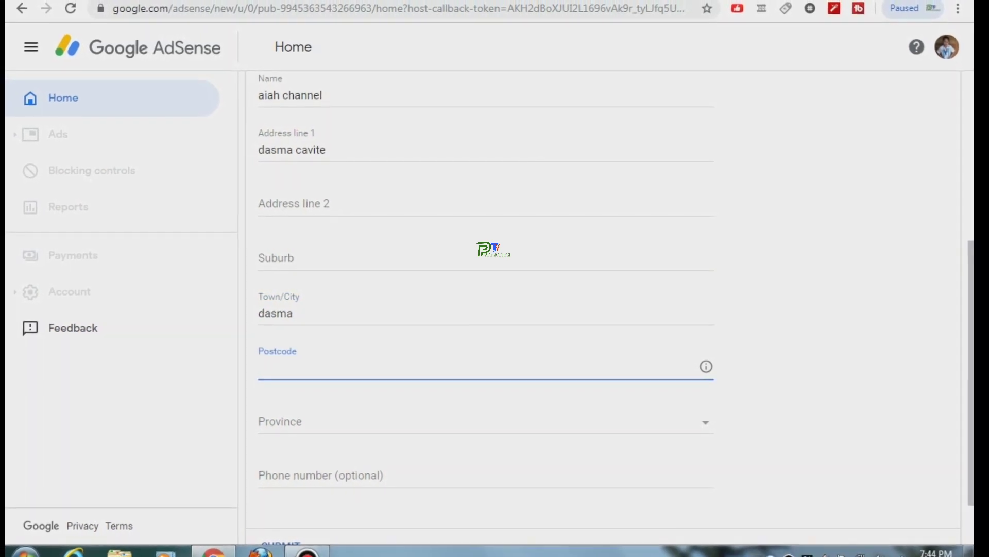
text(411)
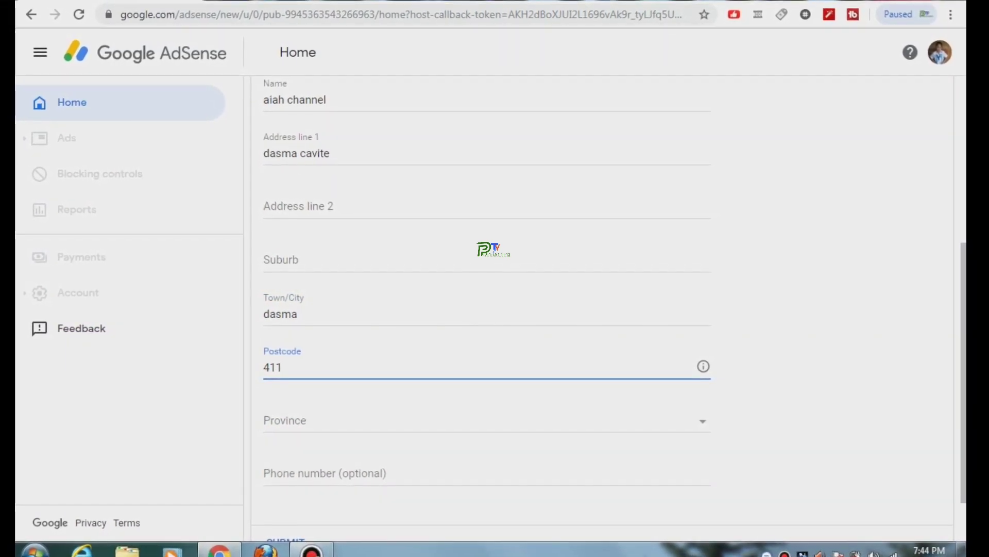
text(4)
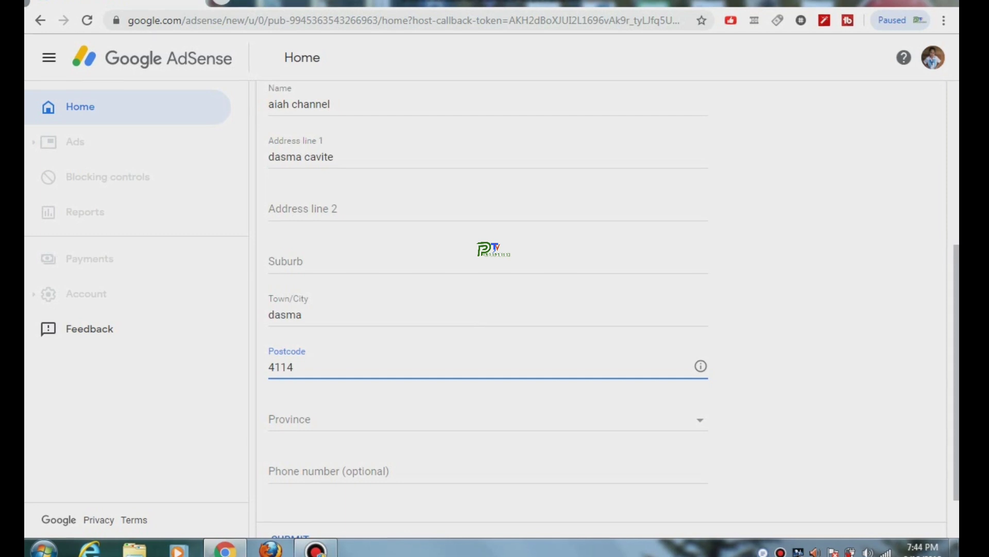
Choose the account holder's province from the list of Philippine provinces
click(488, 419)
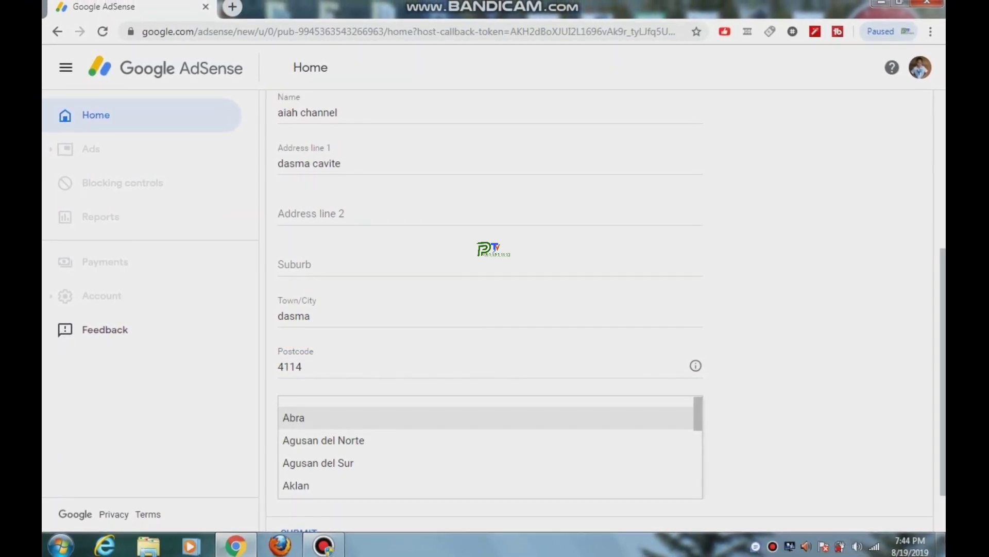
scroll(490, 448, down, 4)
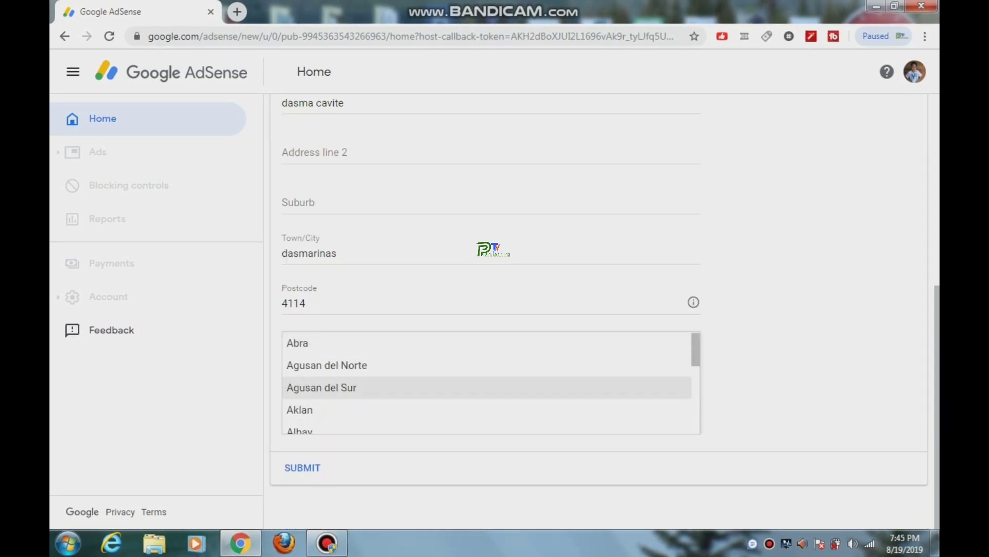
scroll(490, 381, down, 6)
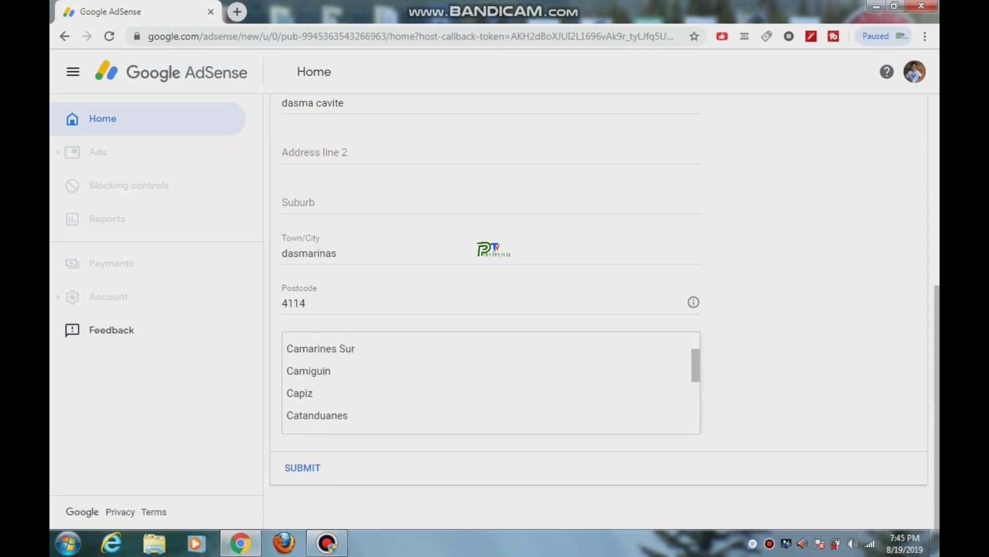
scroll(489, 389, down, 12)
scroll(489, 389, up, 1)
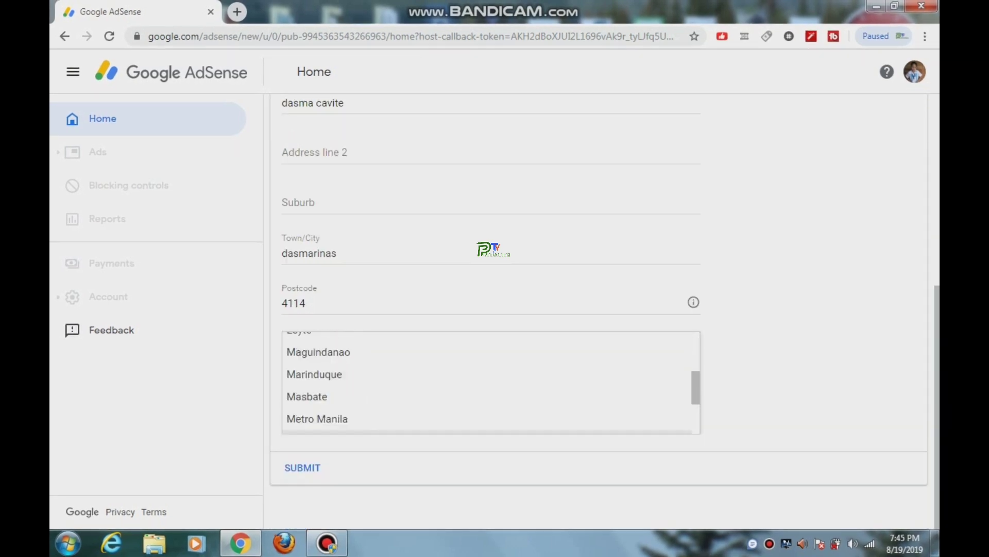
scroll(489, 381, up, 15)
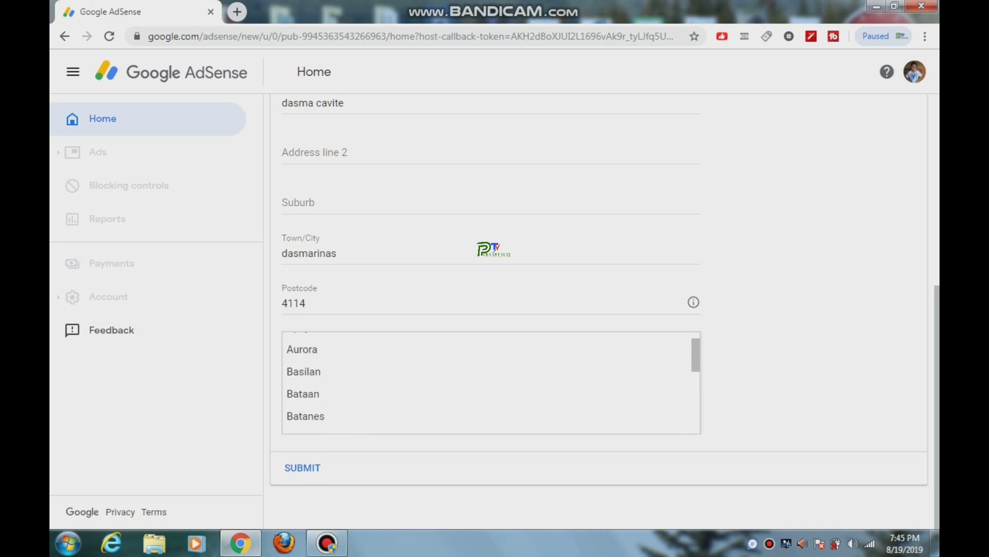
scroll(491, 382, up, 2)
scroll(491, 383, down, 6)
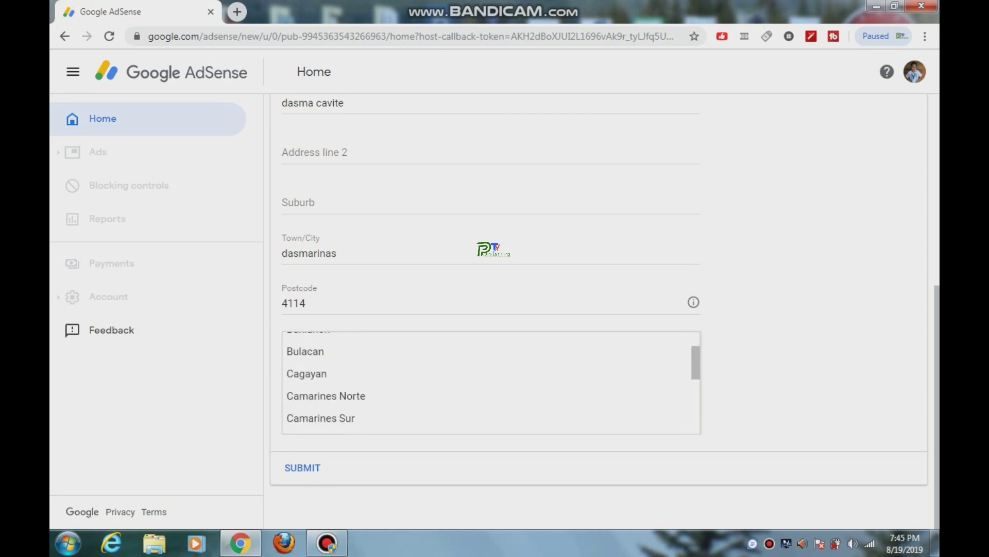
scroll(491, 383, down, 4)
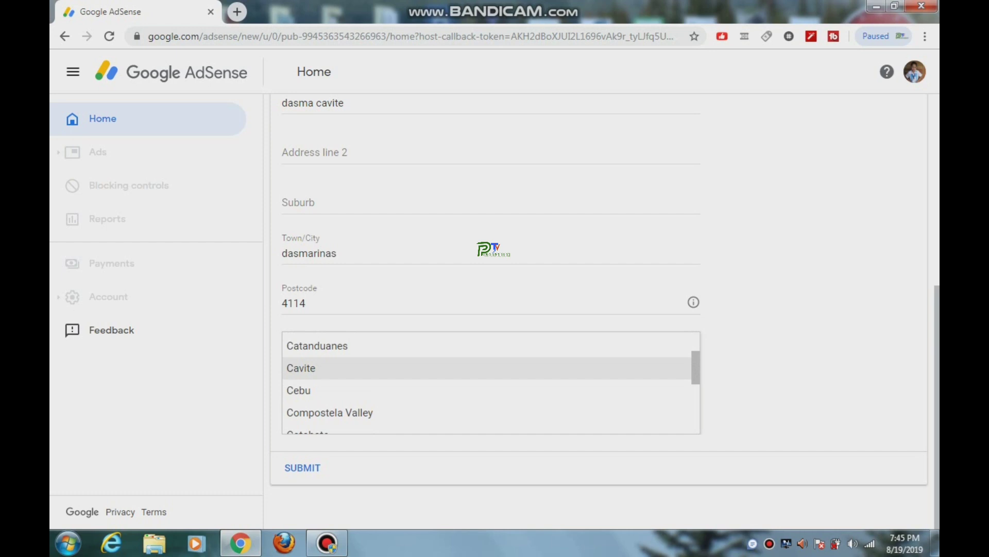
click(492, 368)
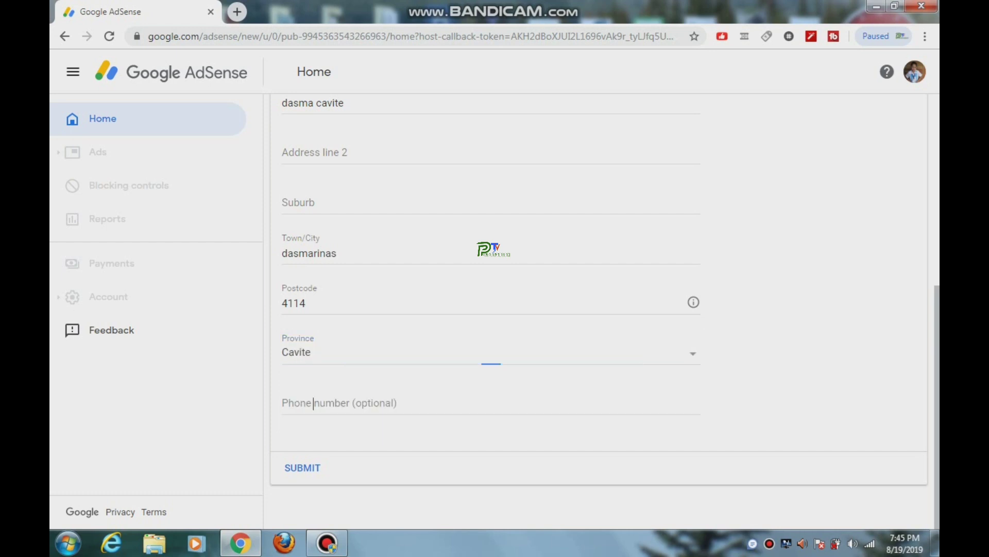
Enter the account holder's optional phone number, including the country code, in the payment address details
click(335, 403)
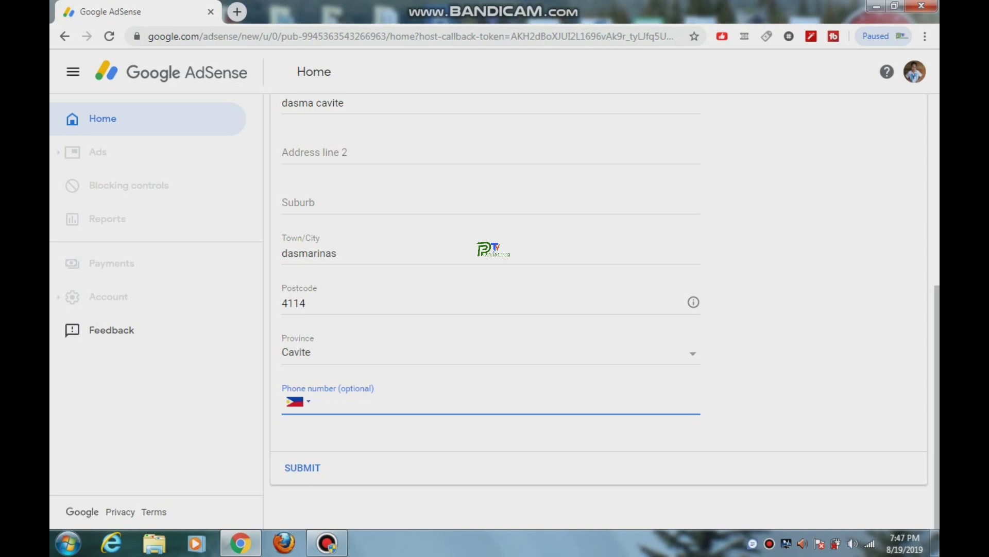
text(+63)
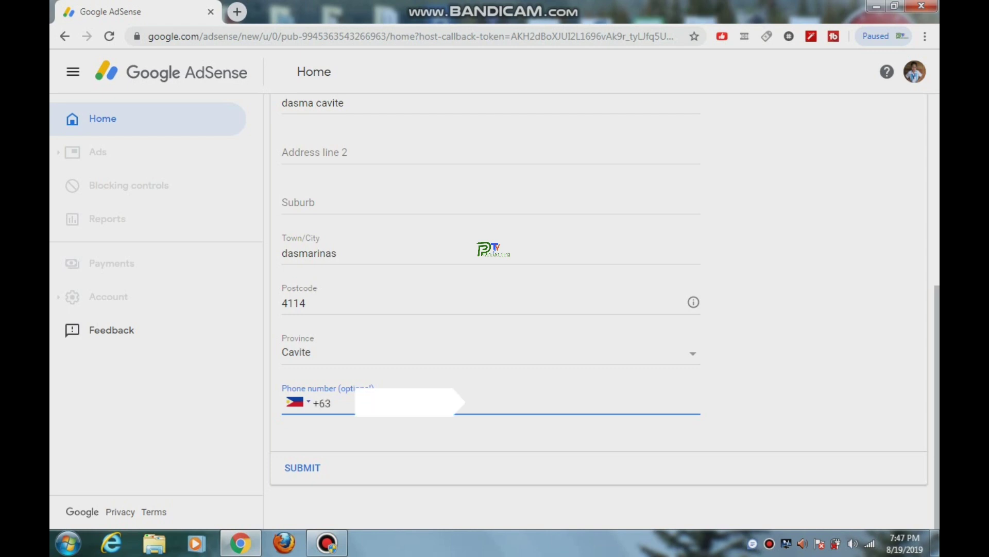
text(9389)
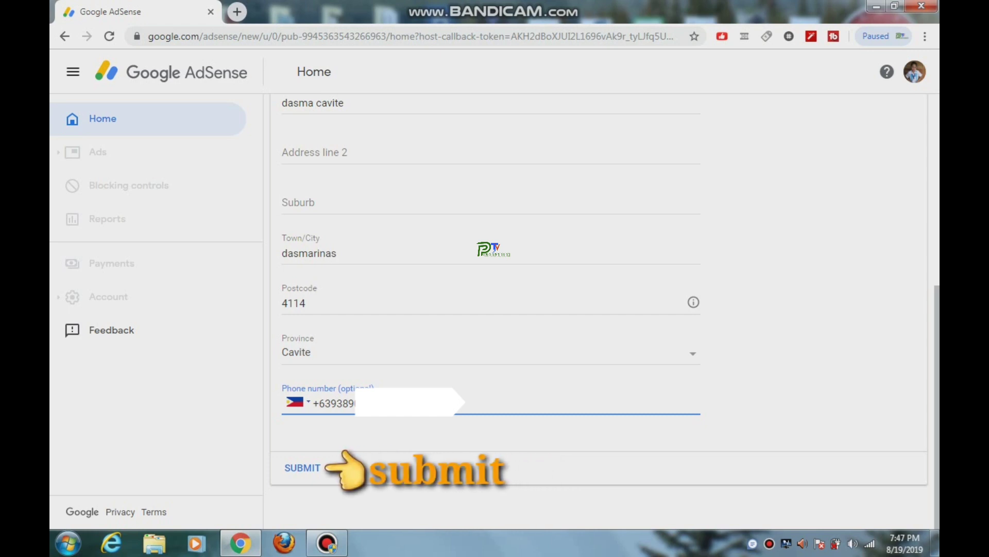
scroll(494, 310, up, 3)
scroll(495, 309, down, 3)
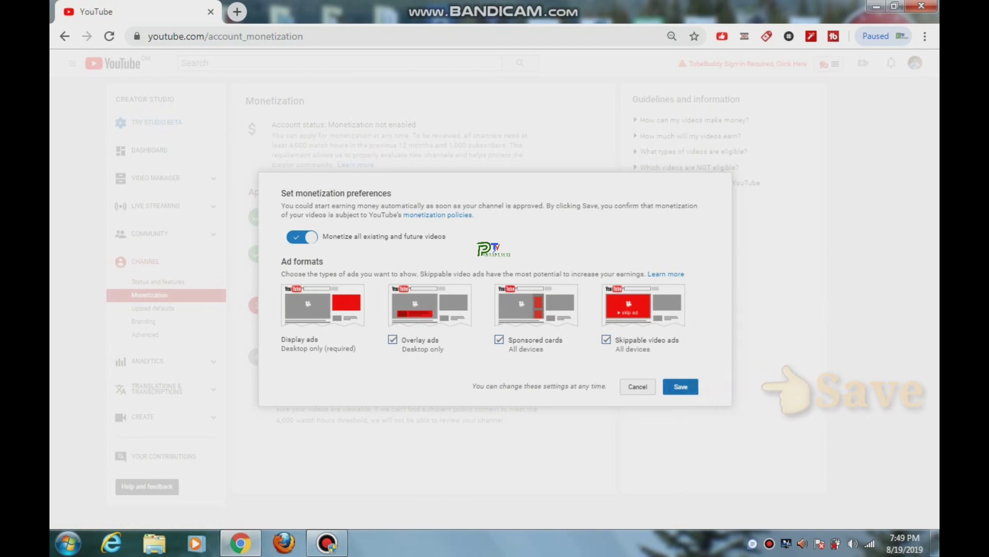
Save the YouTube monetization preferences for all existing and future videos, with overlay ads, sponsored cards and skippable video ads enabled
click(681, 387)
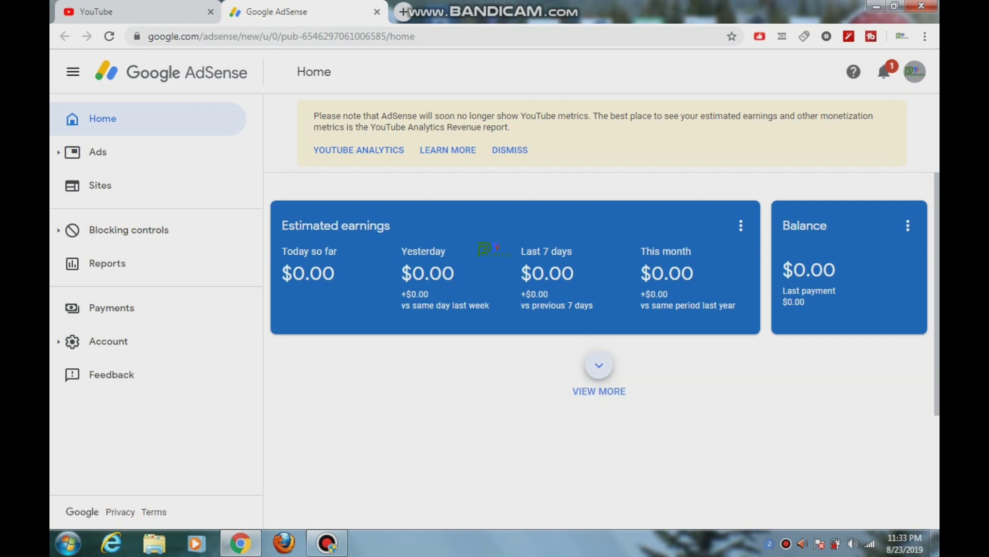
Examine the expanded AdSense home overview and the payments page, and close AdSense to return to YouTube monetization
click(598, 365)
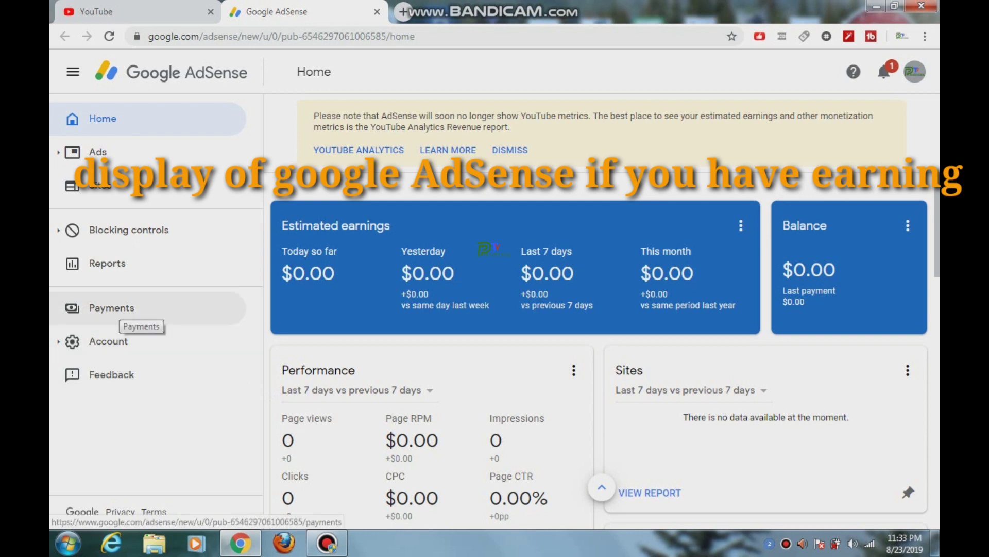
click(129, 311)
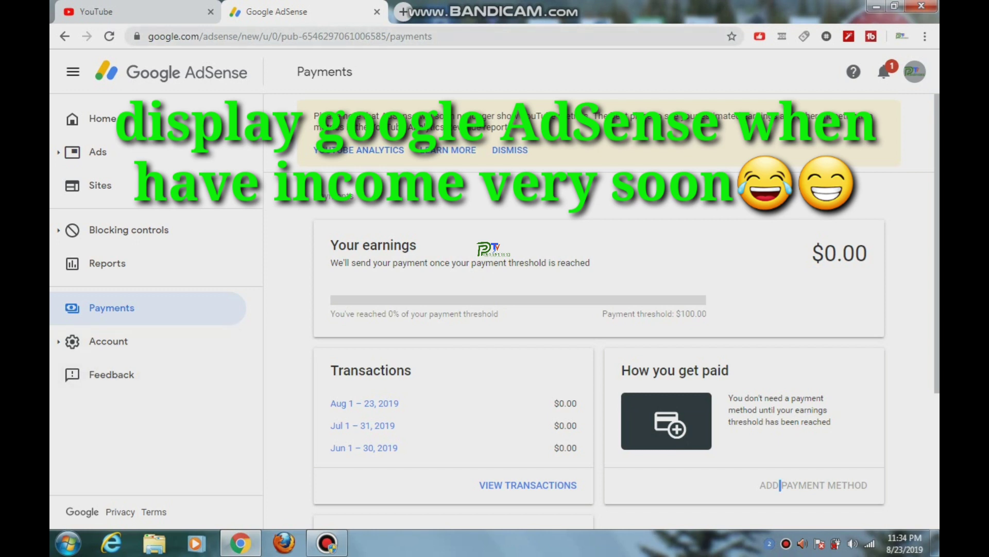
key(ctrl+w)
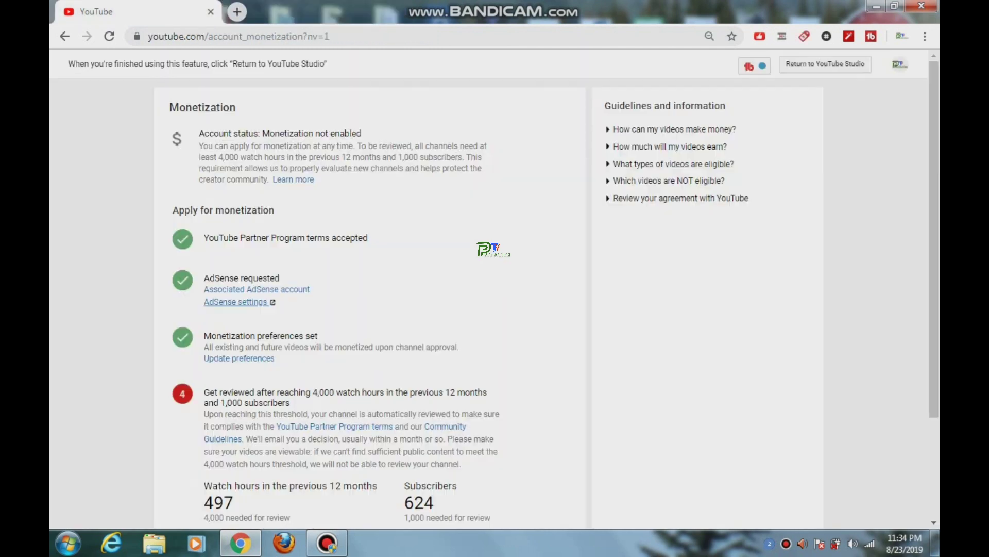